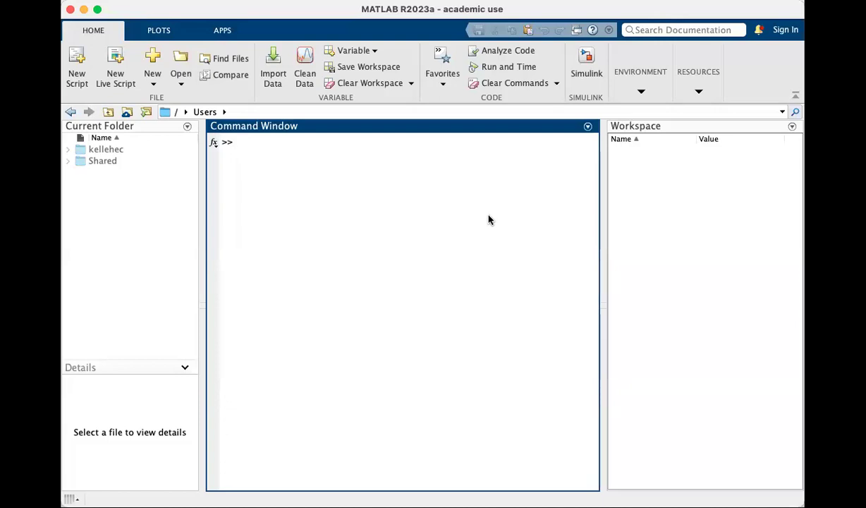
Set MATLAB's current folder to Desktop/CE352/Exercise1.3.
left_click(147, 112)
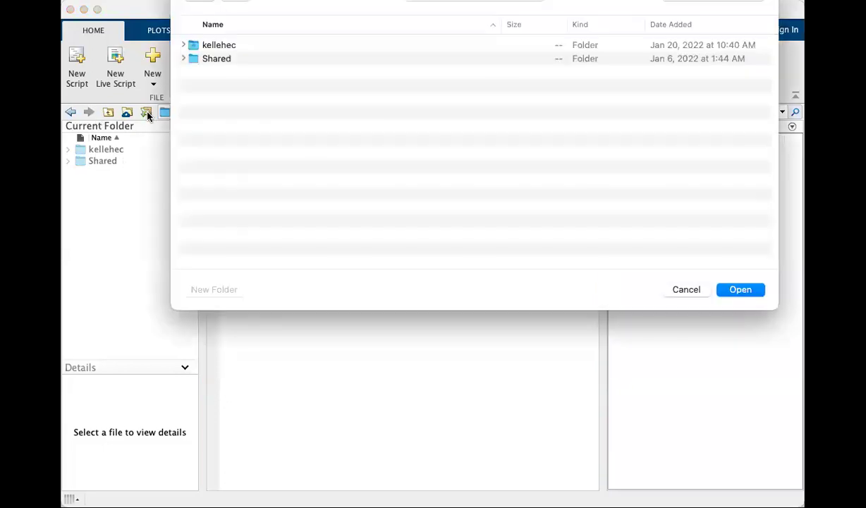
left_click(686, 289)
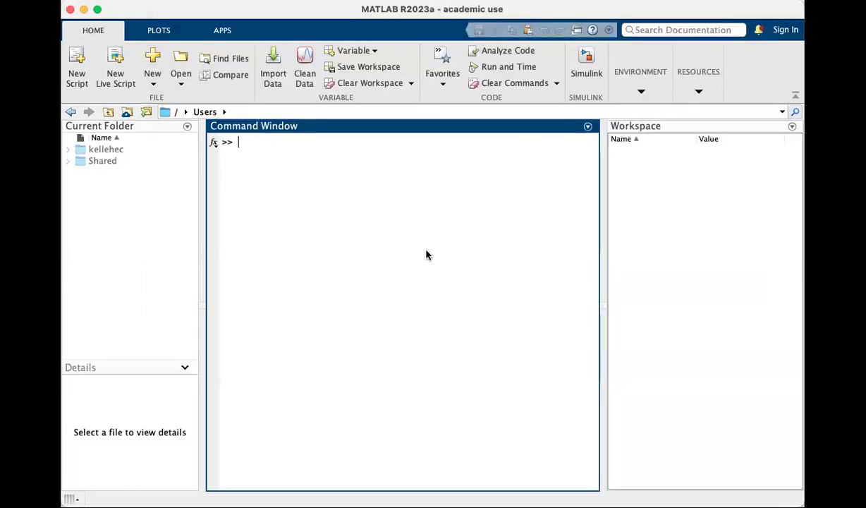
left_click(146, 113)
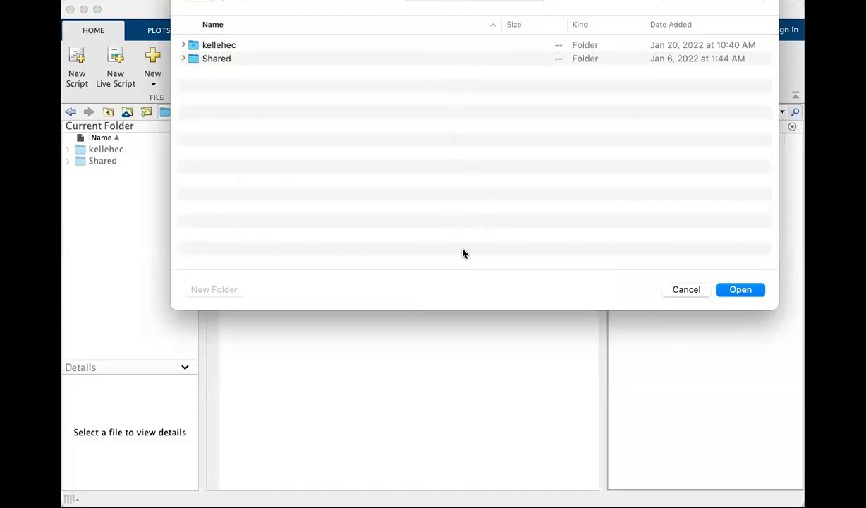
scroll(225, 129, "down", 1)
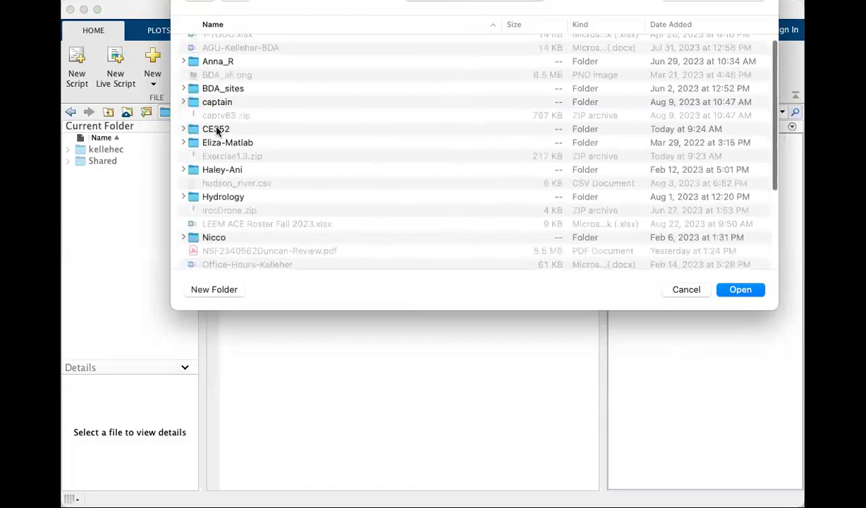
double_click(217, 129)
left_click(230, 45)
double_click(231, 46)
left_click(745, 294)
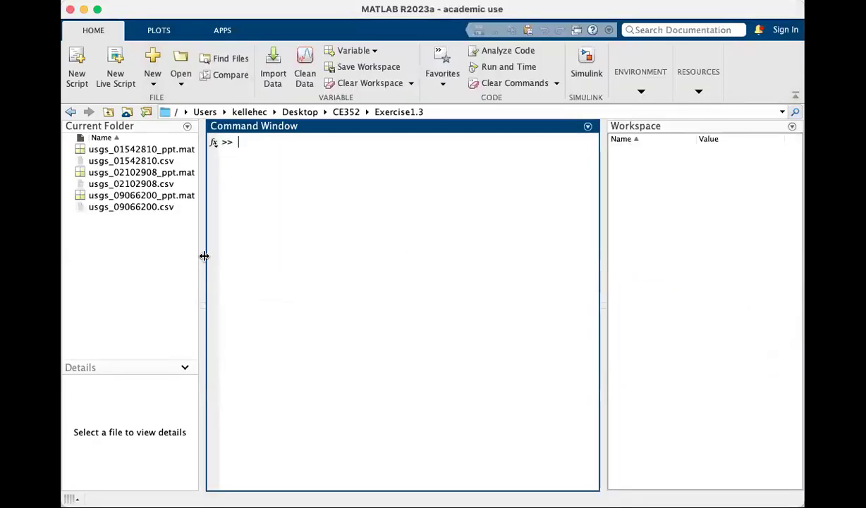
Widen the Current Folder pane and preview usgs_01542810_ppt.mat and usgs_01542810.csv details.
left_click_drag(204, 256, 225, 254)
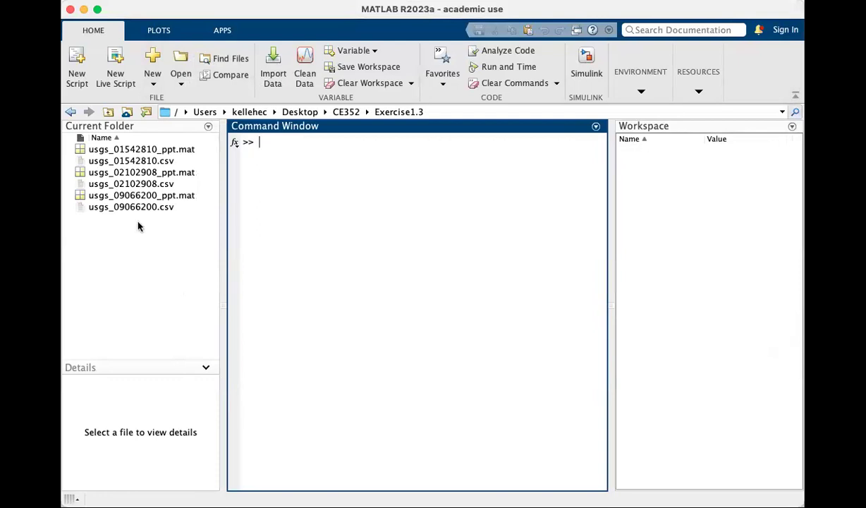
left_click(187, 150)
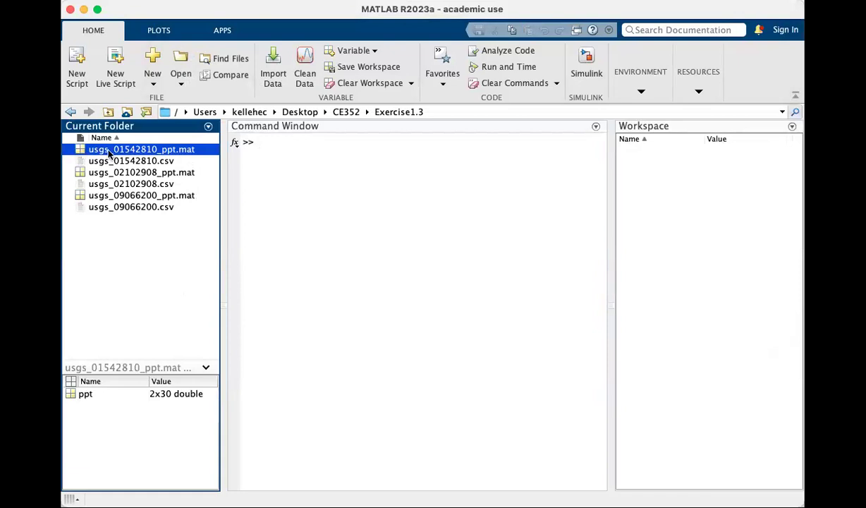
left_click(391, 215)
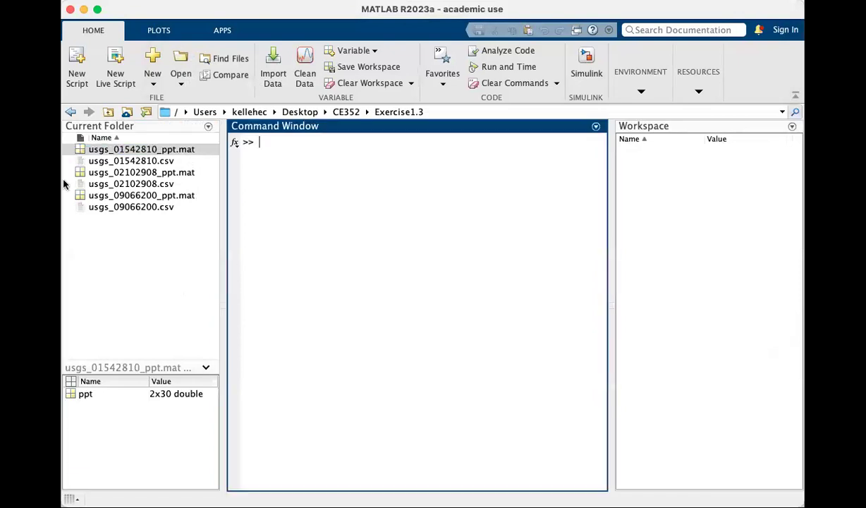
left_click(124, 160)
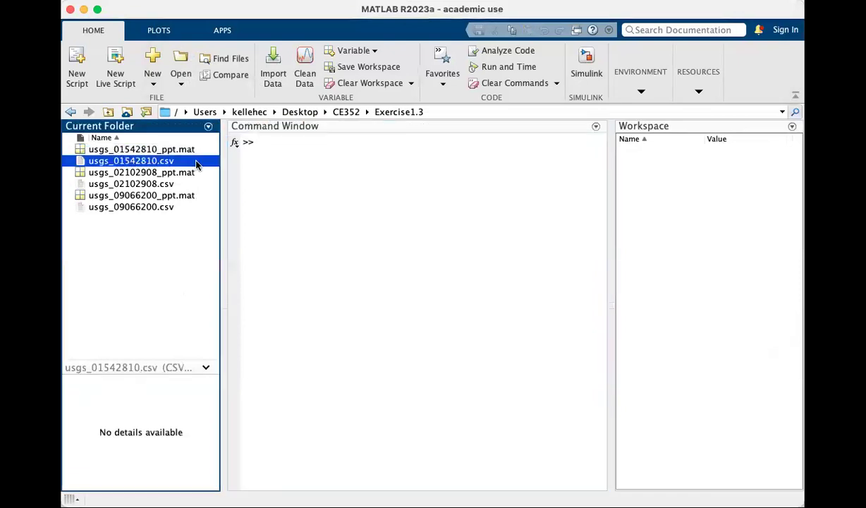
left_click(359, 192)
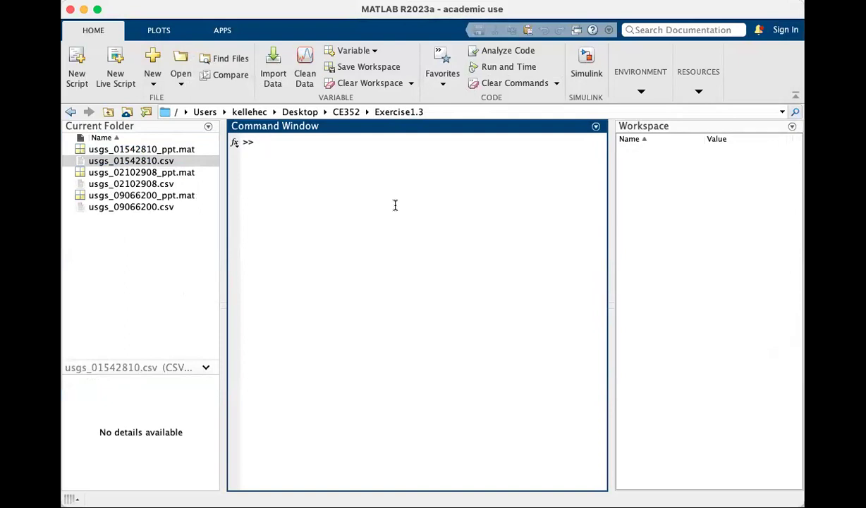
Evaluate 45+32 and 34+11 in the Command Window.
type("45+32")
key("Return")
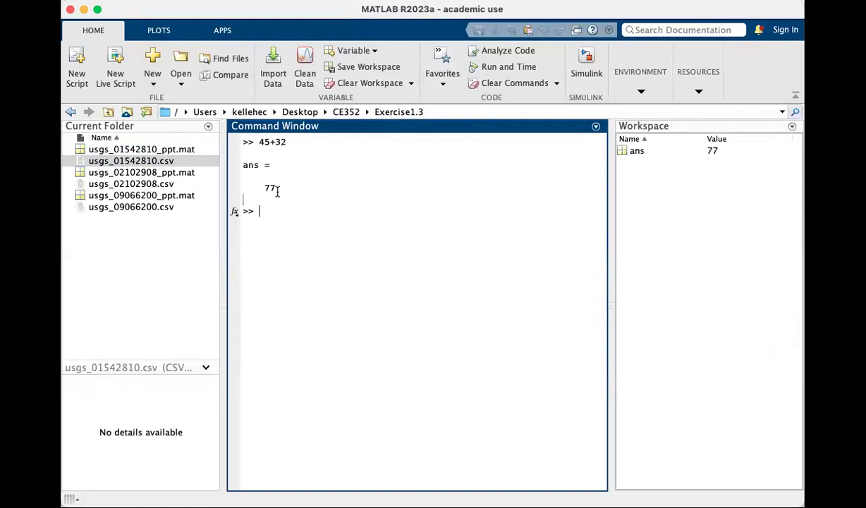
left_click_drag(281, 187, 259, 186)
left_click(259, 186)
type("34+11")
key("Return")
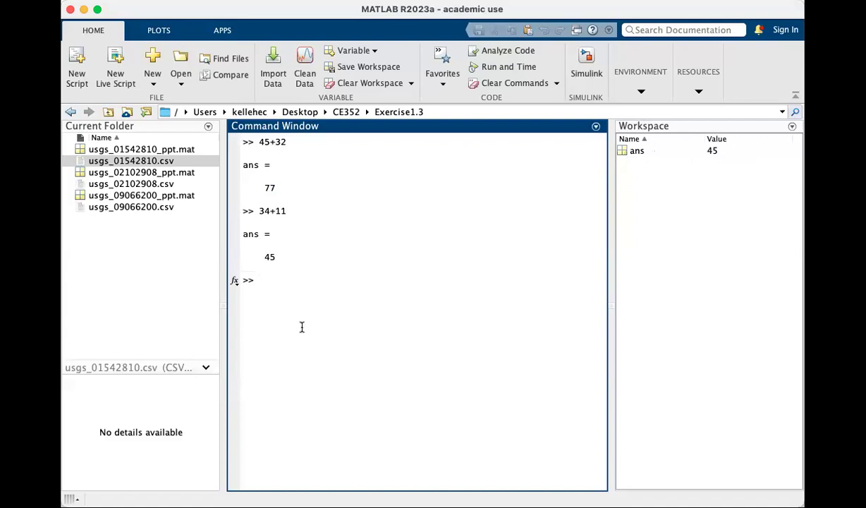
Assign calc = 34+11, then evaluate 10+20 so ans equals 30.
type("calc = 34+11")
key("Return")
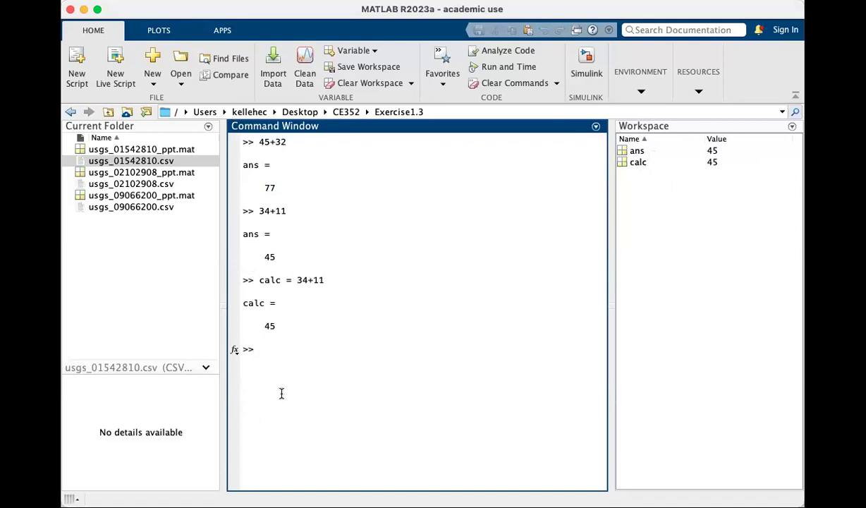
type("10+20")
key("Return")
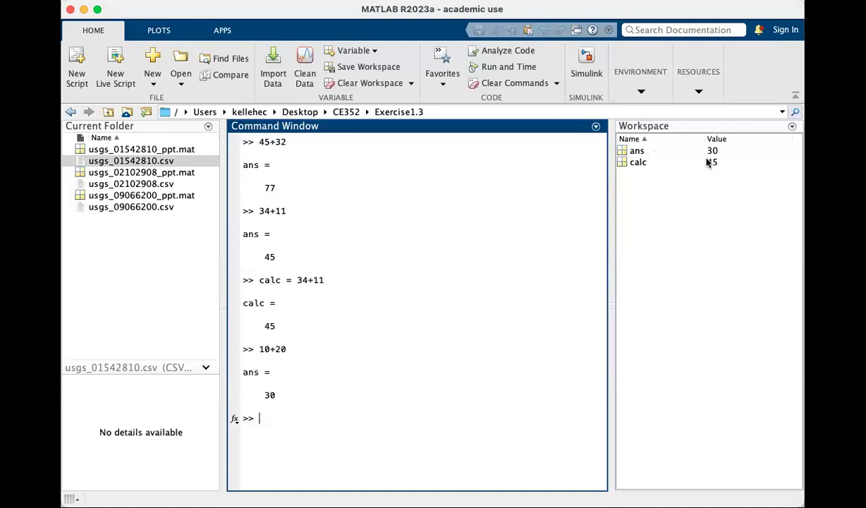
mouse_move(642, 168)
View ans in the Variables editor, then close the ans tab.
mouse_move(634, 152)
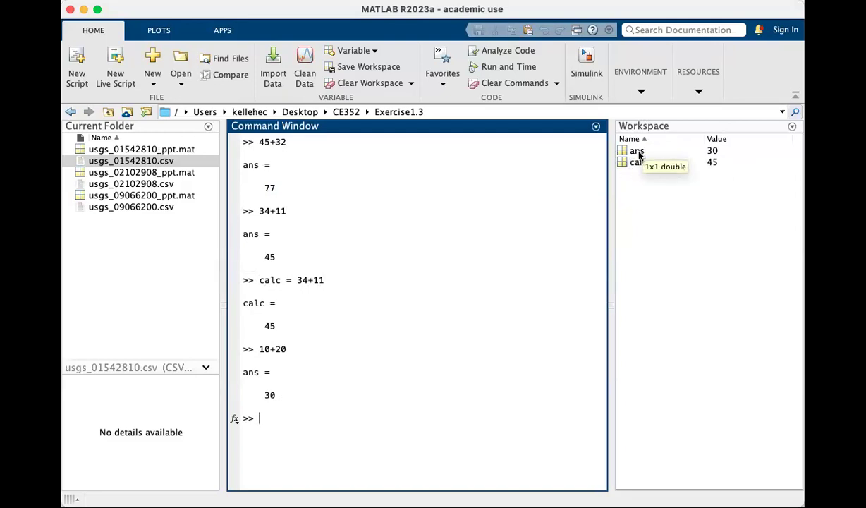
double_click(637, 153)
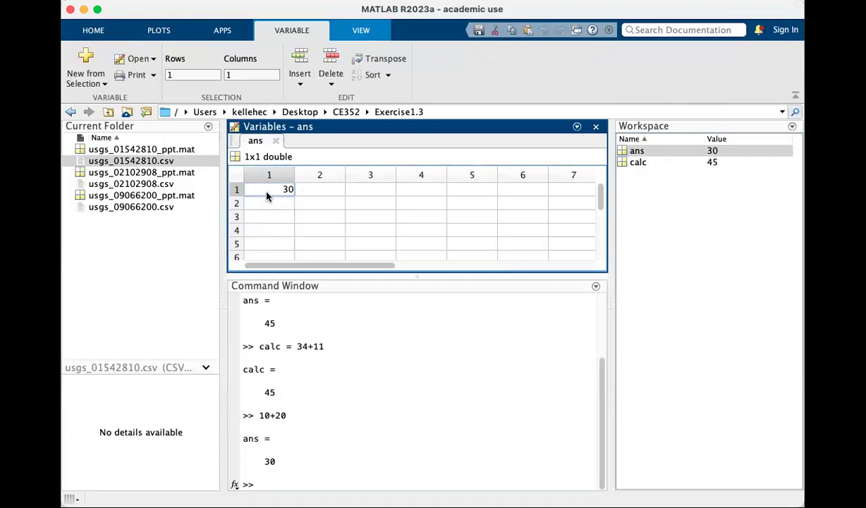
left_click(276, 141)
Clear the Command Window output with clc.
left_click(390, 417)
type("clc")
key("Return")
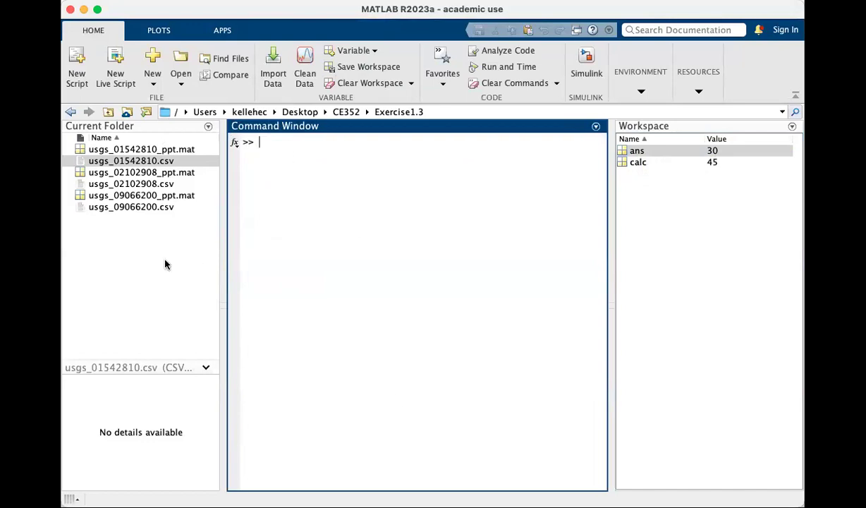
Import usgs_01542810.csv, creating seven 10958-row variables including Date, Q_cfs and DA_mi2.
left_click(168, 159)
left_click(535, 293)
left_click(275, 78)
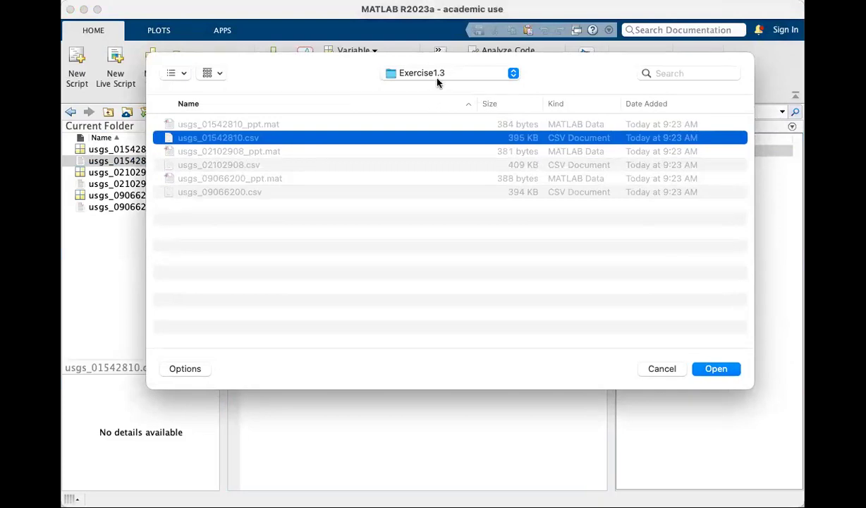
left_click(721, 368)
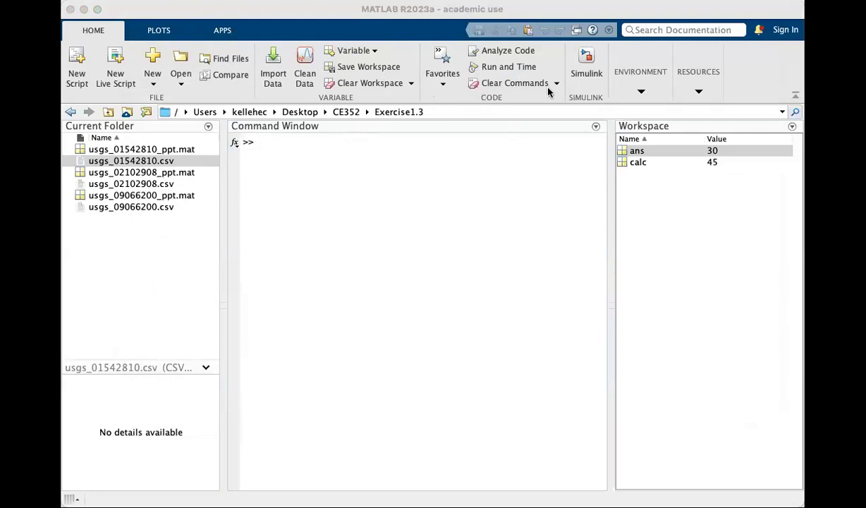
left_click(630, 66)
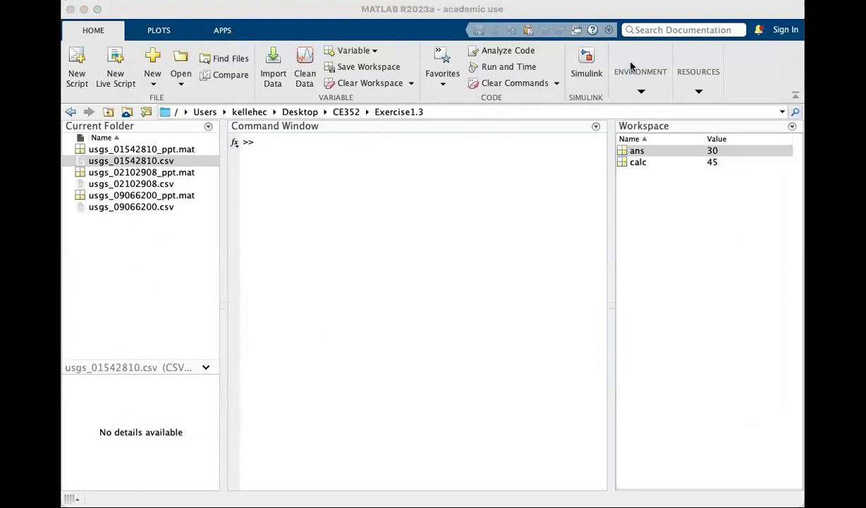
Review DA_mi2, Date, Day, Gage, Month, Q_cfs and Year, then select usgs_01542810_ppt.mat.
left_click(101, 26)
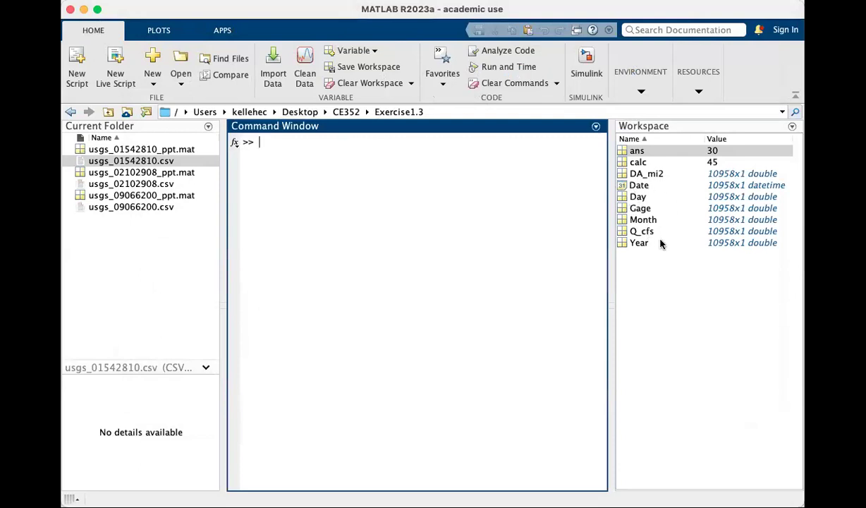
left_click(646, 174)
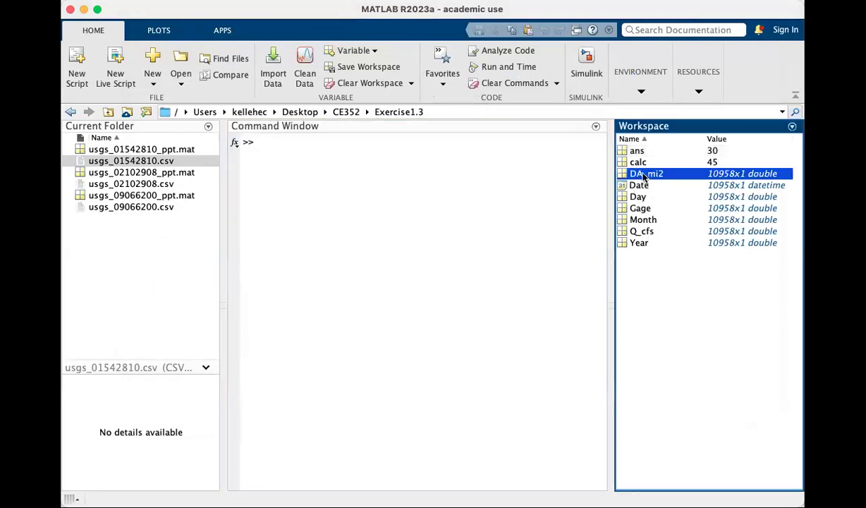
left_click(647, 186)
left_click(637, 197)
left_click(642, 209)
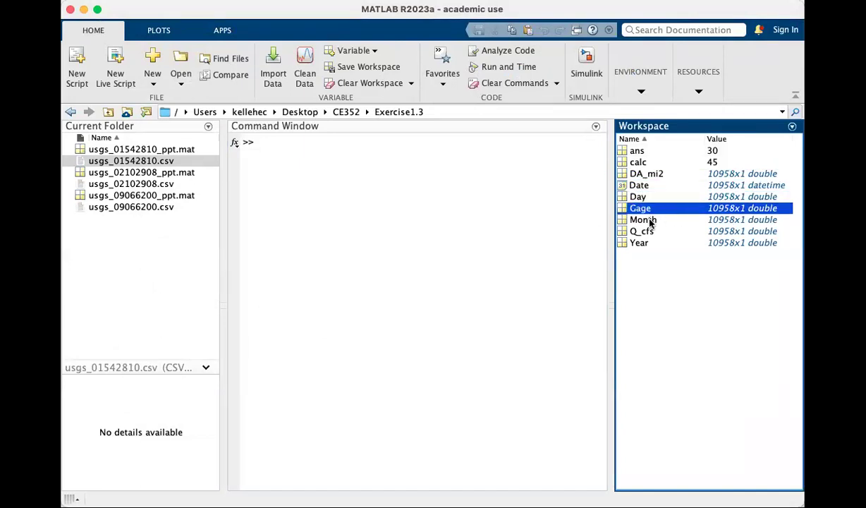
left_click(646, 220)
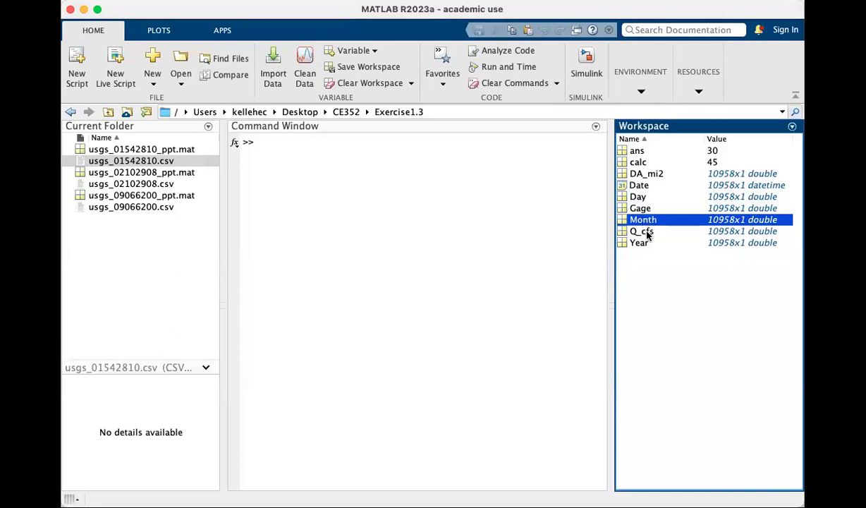
left_click(643, 231)
left_click(642, 243)
left_click(404, 249)
left_click(148, 150)
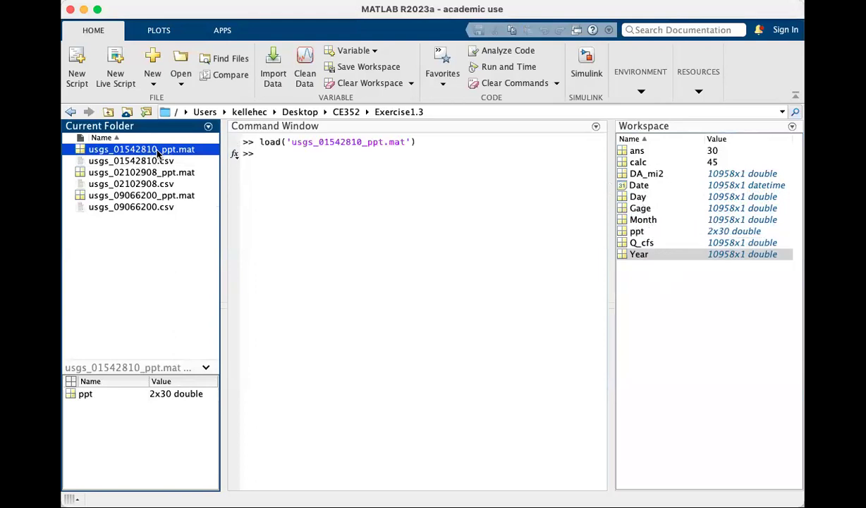
View the ppt precipitation array, starting at 98.8, then close its viewer.
left_click(397, 204)
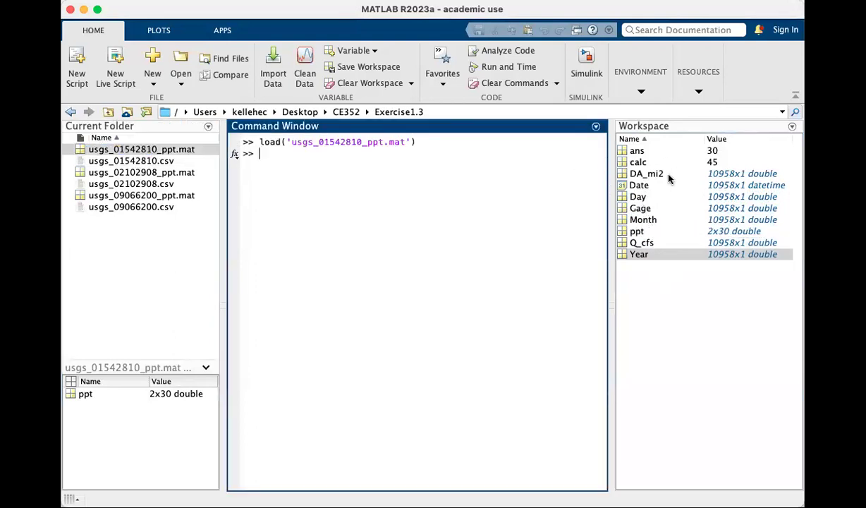
double_click(642, 233)
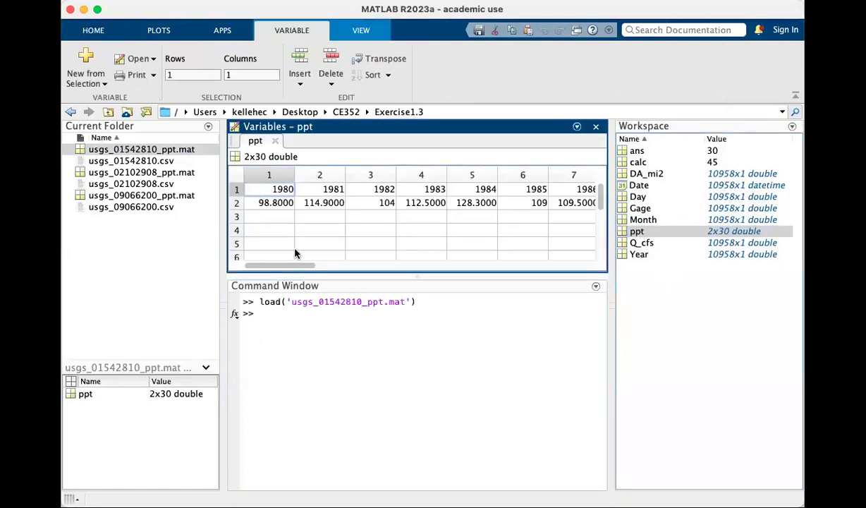
left_click_drag(298, 267, 280, 266)
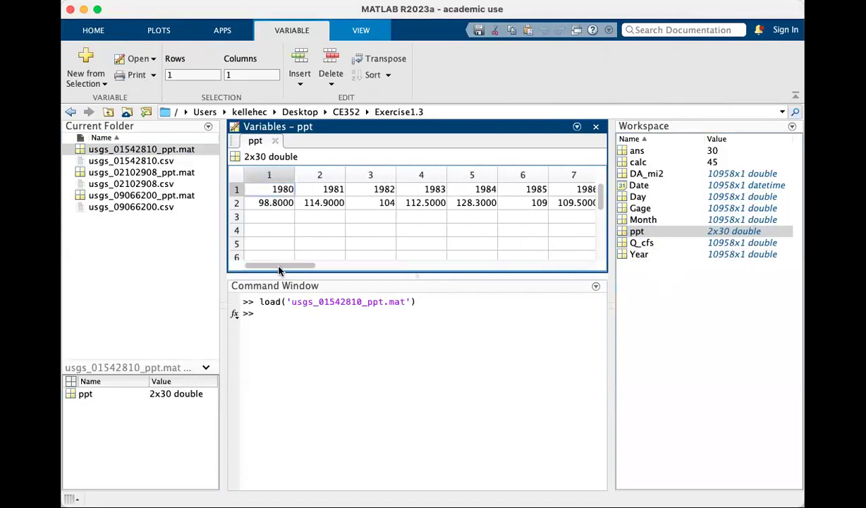
left_click(271, 204)
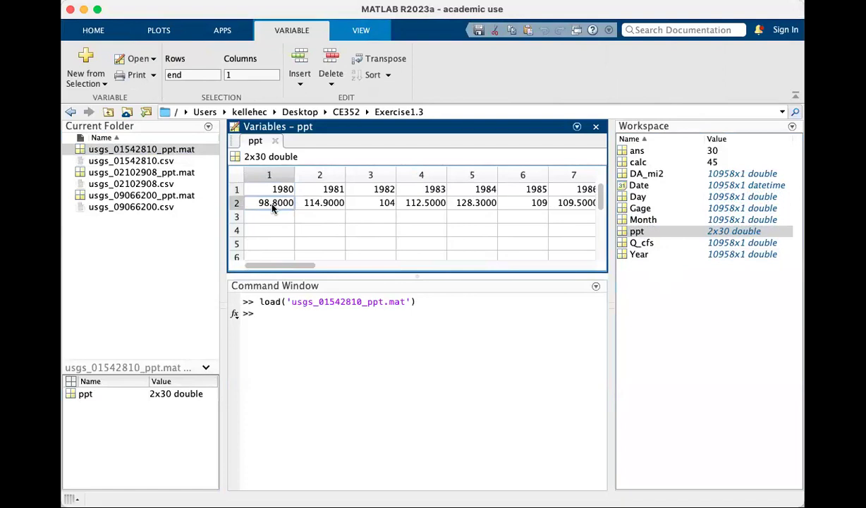
left_click(275, 140)
Browse the daily Q_cfs flow values, then close the Q_cfs view.
double_click(643, 243)
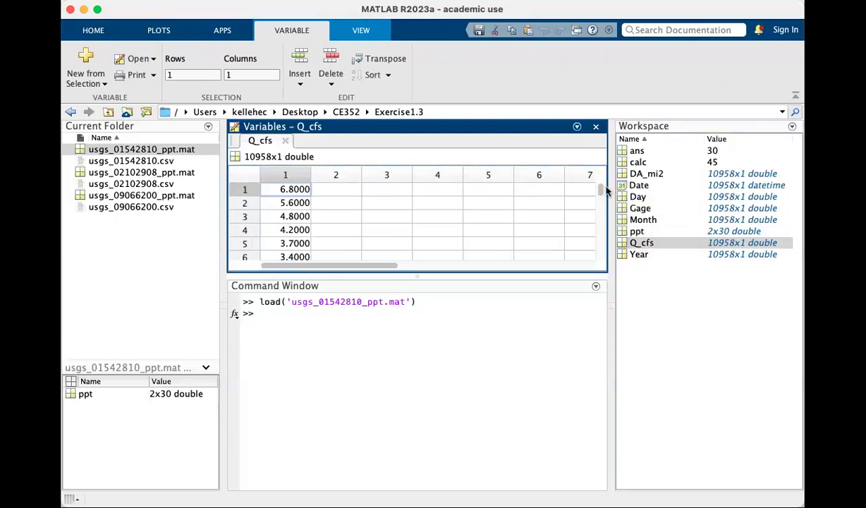
mouse_move(602, 192)
left_mouse_down()
mouse_move(601, 249)
mouse_move(615, 254)
mouse_move(600, 182)
left_mouse_up()
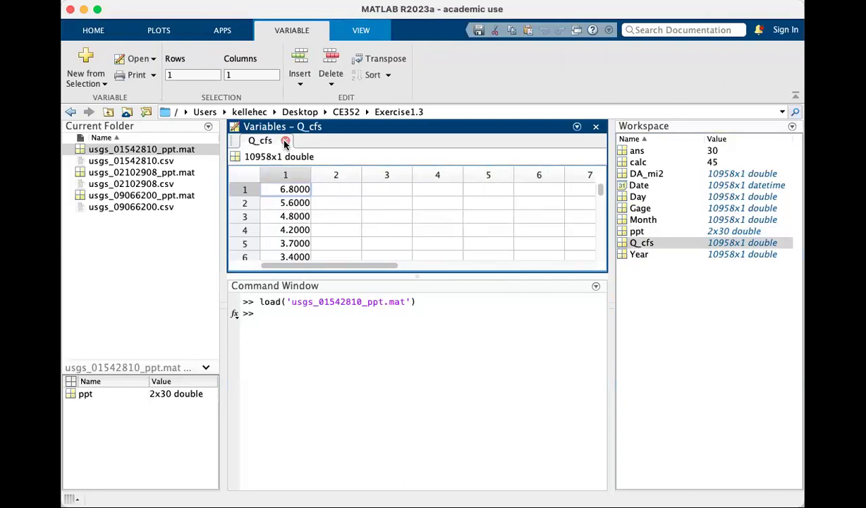
left_click(285, 142)
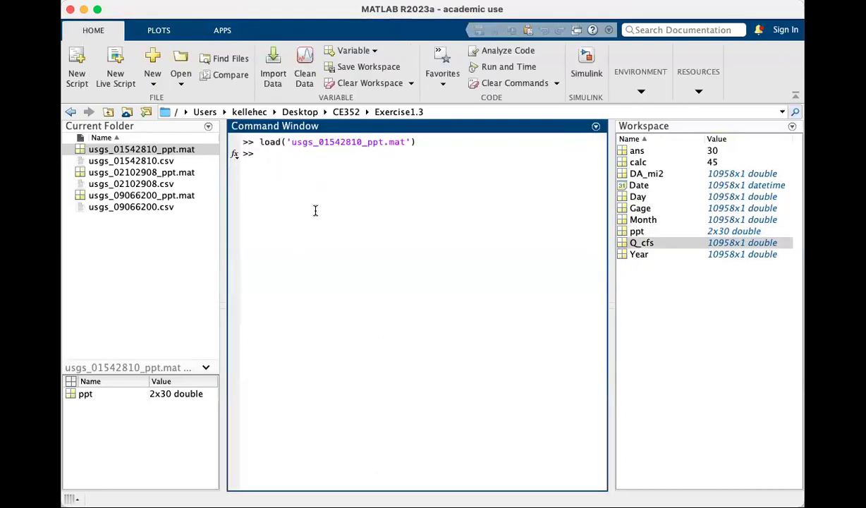
Check Date's values, then run plot(Date,Q_cfs); to plot streamflow.
type("plot(Date,")
left_click(647, 187)
double_click(647, 187)
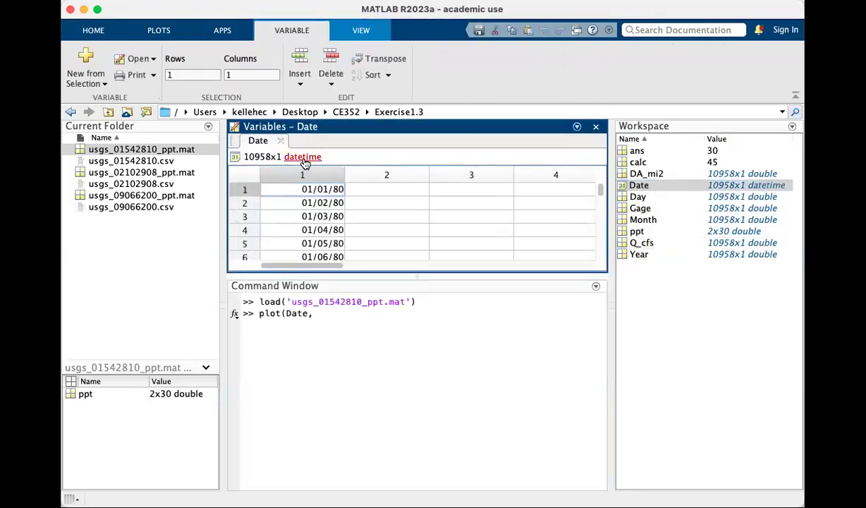
left_click(280, 140)
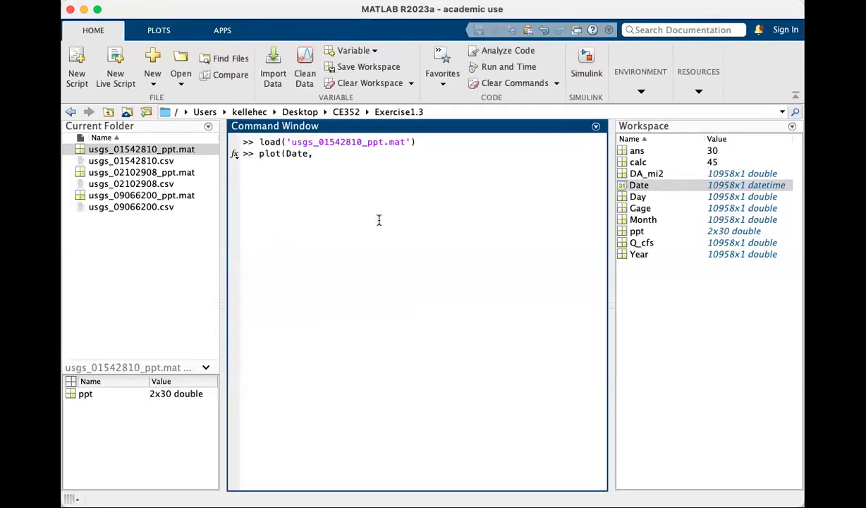
type("plot(Date,Q_cfs);")
key("Return")
Type the command qtot = Q_cfs*0.944628/DA_mi2 at the prompt.
type("qtot =")
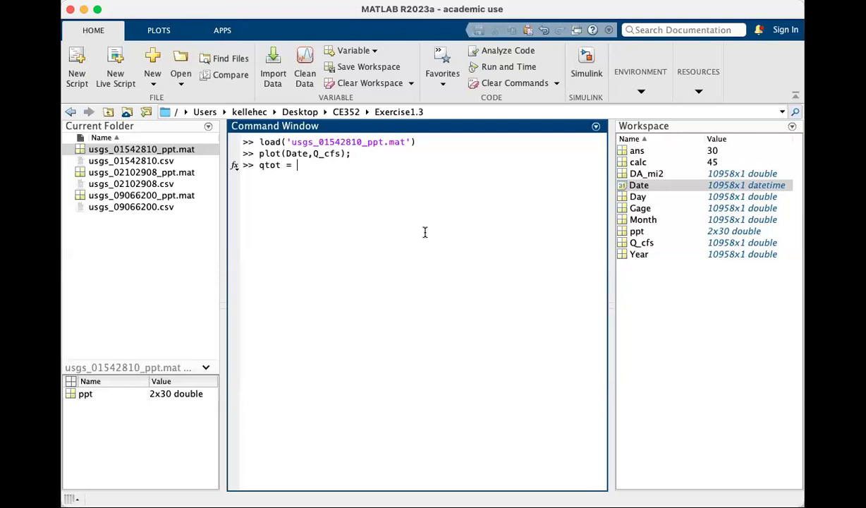
type("Q_cfs(")
key("BackSpace")
type("*")
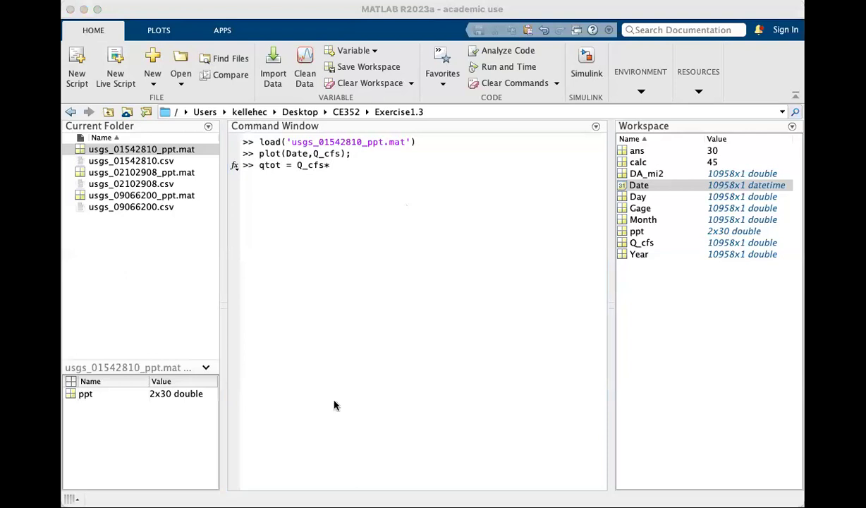
left_click(381, 379)
type("0.944628")
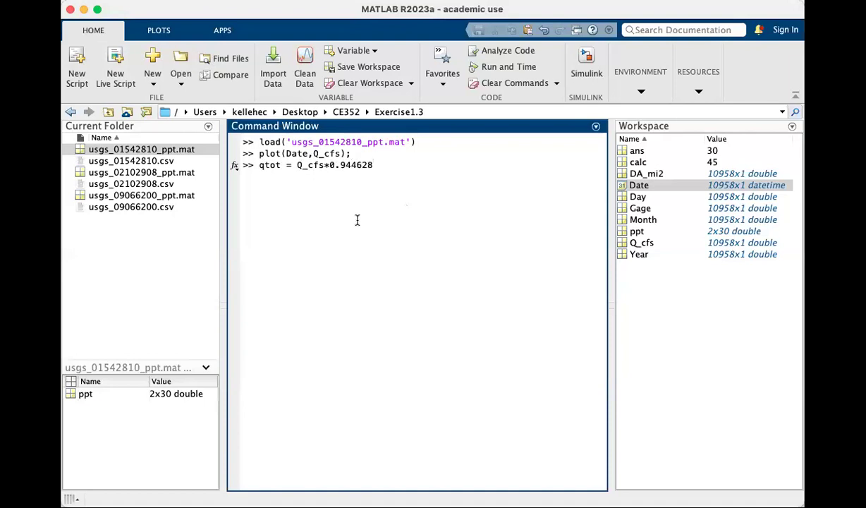
type("/DA_mi2")
Reinsert DA_mi2 from the Workspace and run qtot = Q_cfs*0.944628/DA_mi2;.
left_click(327, 170)
double_click(309, 167)
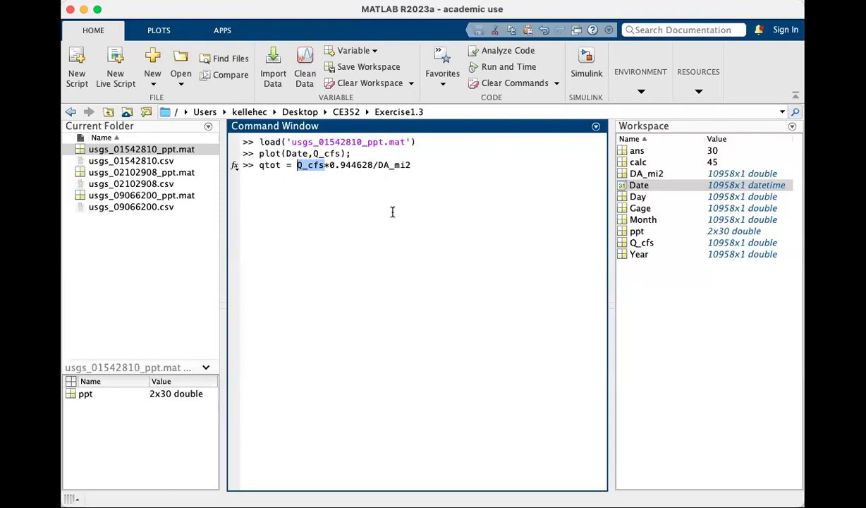
left_click_drag(645, 173, 602, 177)
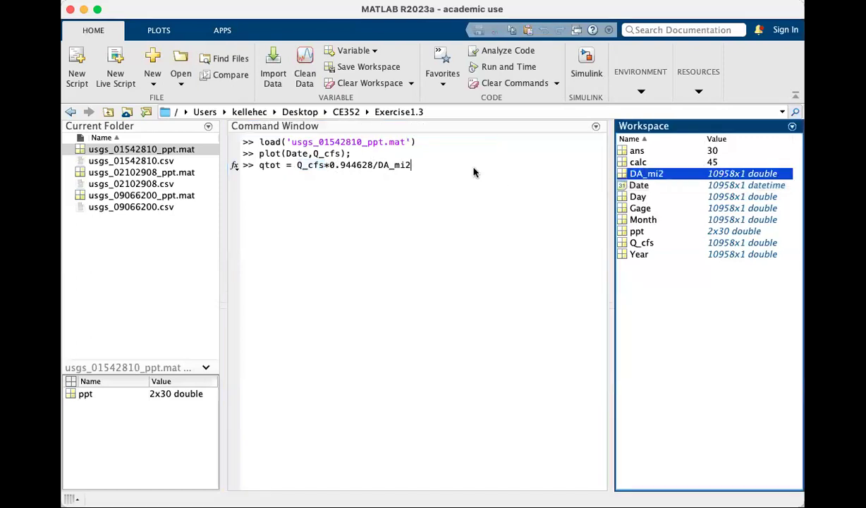
left_click(412, 165)
key("BackSpace")
key("BackSpace")
key("BackSpace")
key("BackSpace")
key("BackSpace")
key("BackSpace")
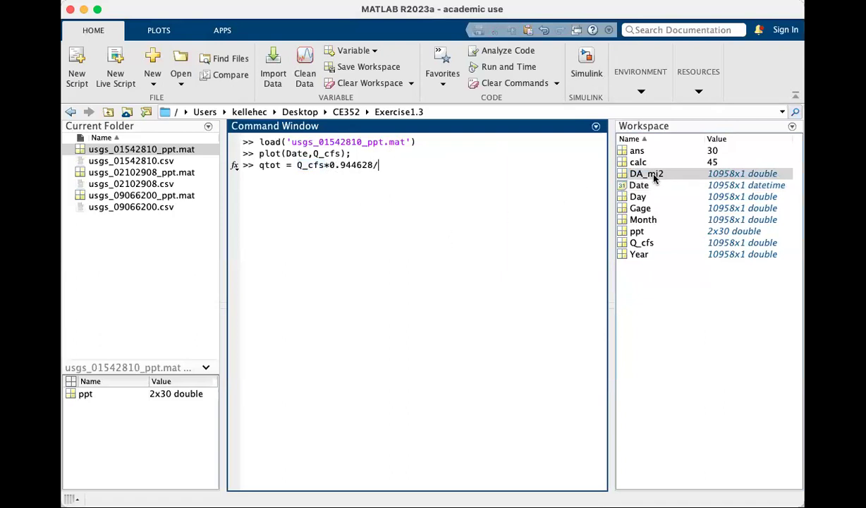
left_click(626, 172)
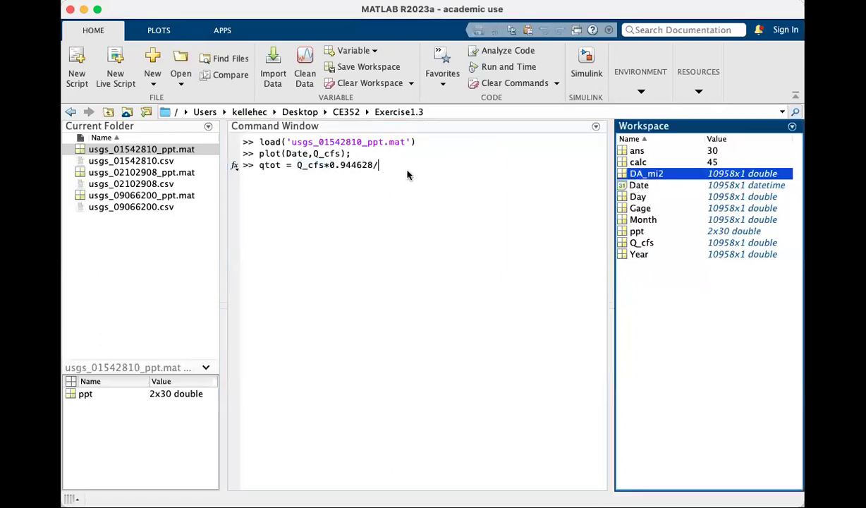
left_click_drag(407, 175, 409, 173)
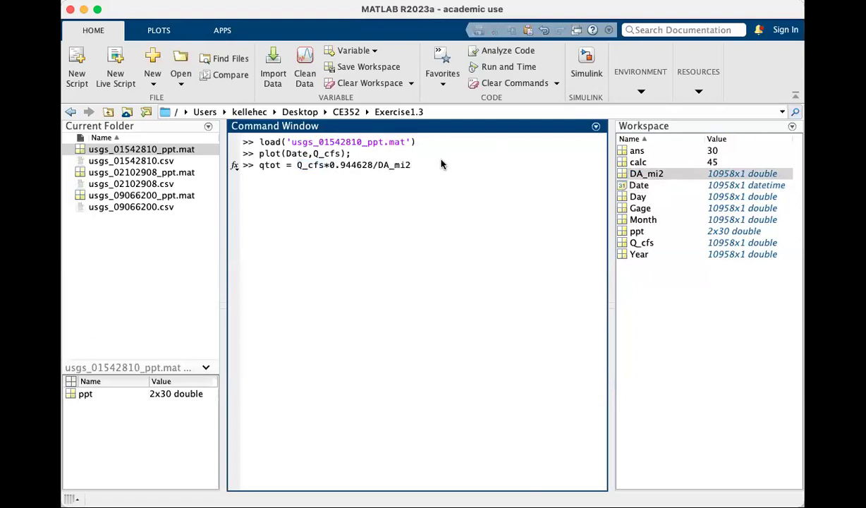
type(";")
key("Return")
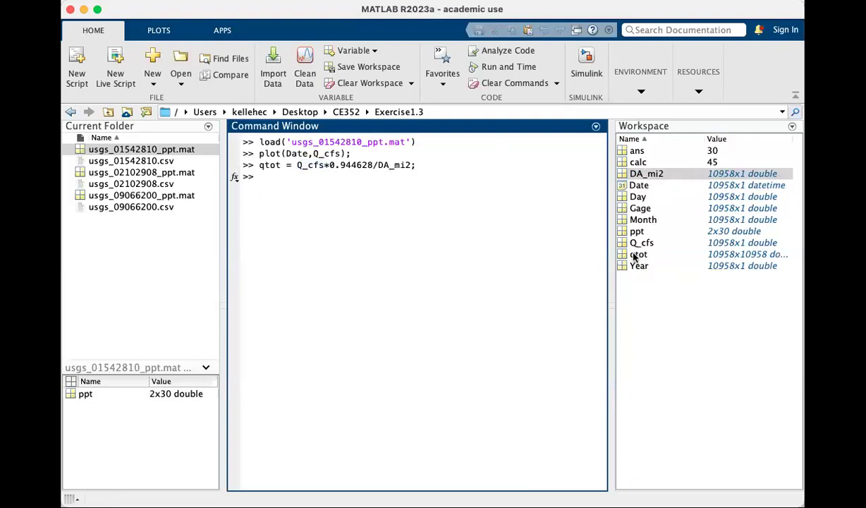
Inspect the 10958x10958 qtot result, then close its view.
double_click(638, 255)
left_click_drag(257, 260, 180, 272)
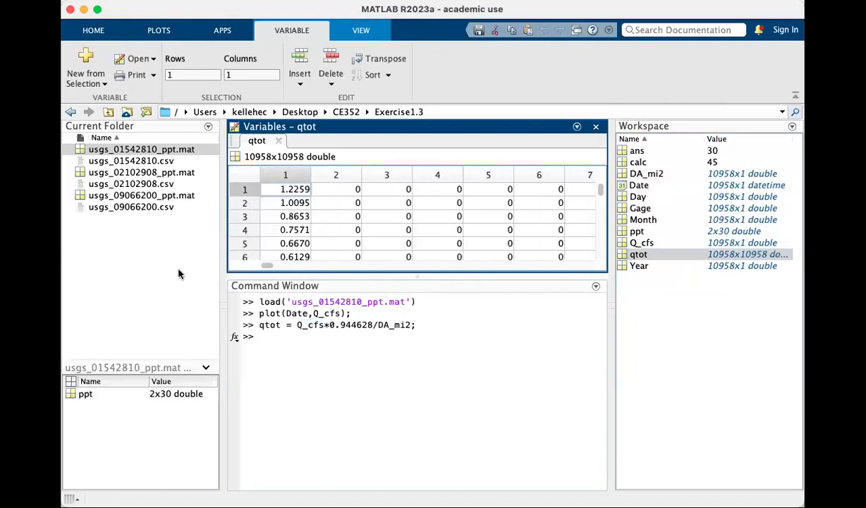
left_click(278, 141)
Recall the qtot command and wrap the expression in sum(...).
key("Up")
key("Left")
key("Left")
key("Left")
key("Left")
key("Left")
key("Left")
key("Left")
key("Left")
key("Left")
key("Left")
key("Left")
key("Left")
key("Left")
key("Left")
key("Left")
key("Left")
key("Left")
key("Left")
key("Left")
key("Left")
type("sum(")
left_click(433, 176)
type(")")
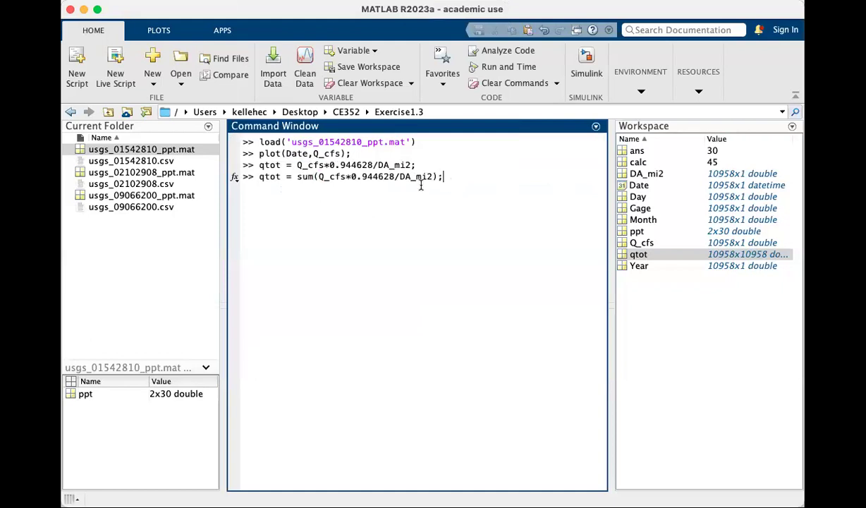
double_click(422, 176)
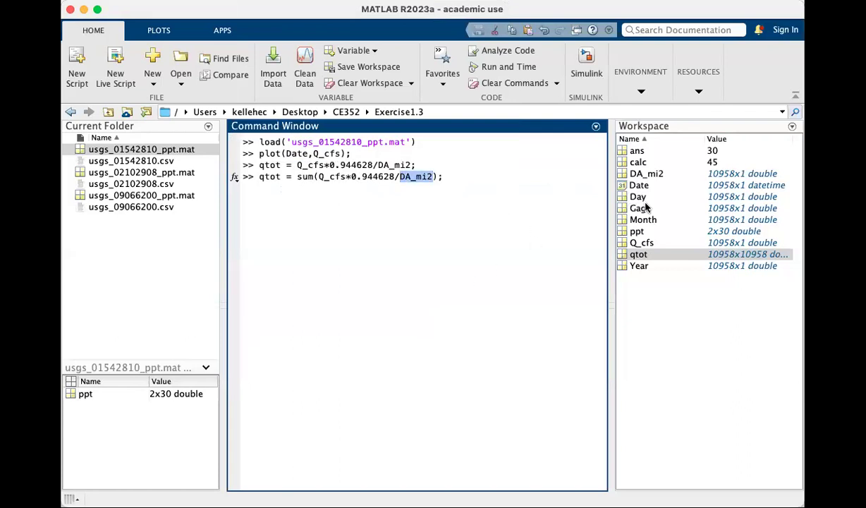
Change DA_mi2 to DA_mi2(1,1) and run the summed qtot command.
double_click(645, 174)
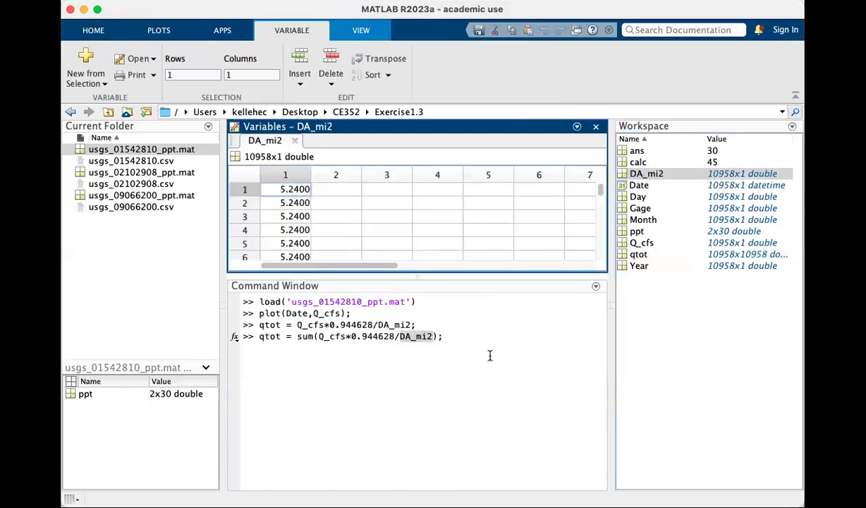
left_click(416, 323)
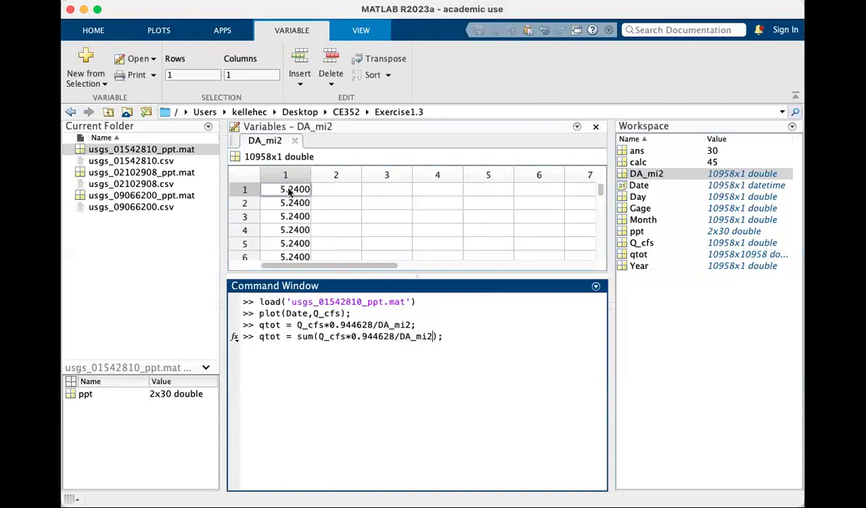
left_click(433, 336)
type("(")
type("1,1")
left_click(497, 342)
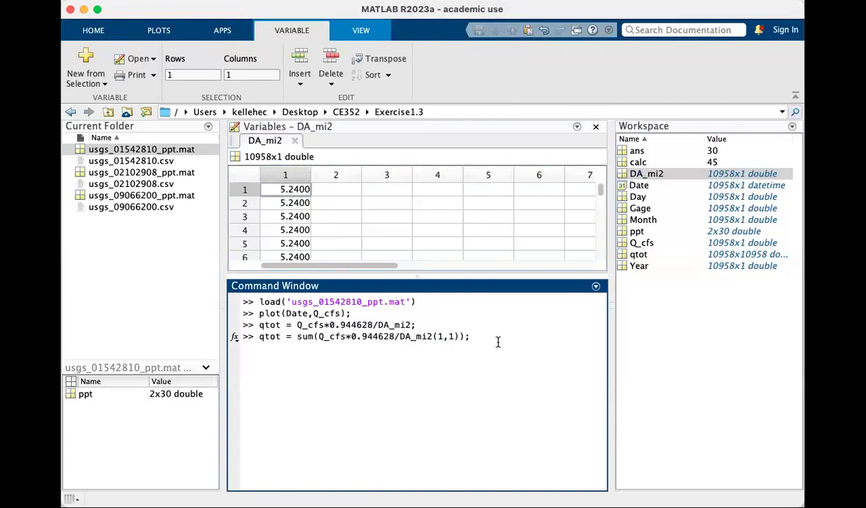
left_click(439, 337)
left_click(492, 336)
key("Return")
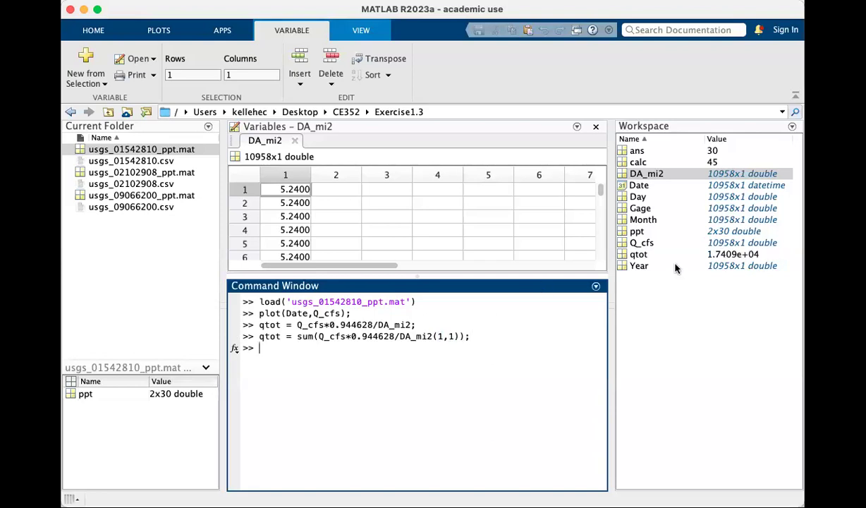
Confirm qtot is the single value 1.7409e+04, then close its view.
double_click(647, 256)
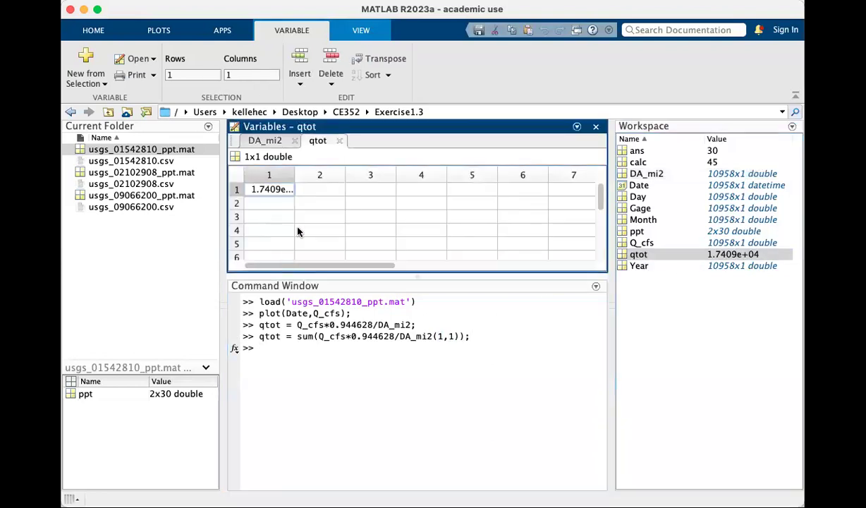
left_click_drag(293, 175, 317, 175)
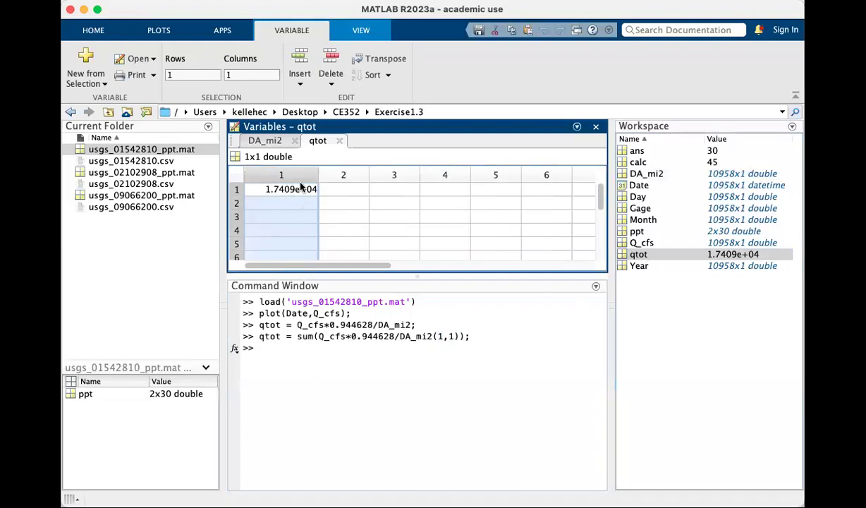
left_click(342, 202)
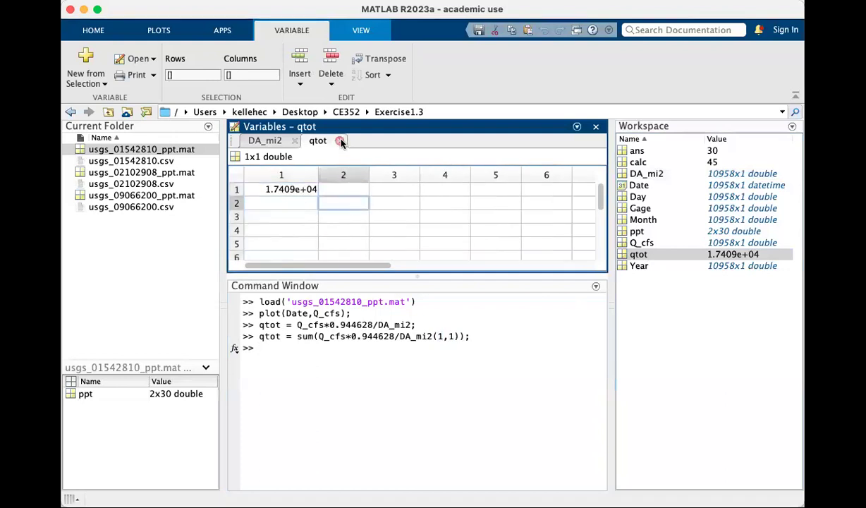
left_click(340, 141)
Start a ptot command, then inspect row 2 of ppt for the precipitation values.
left_click(335, 366)
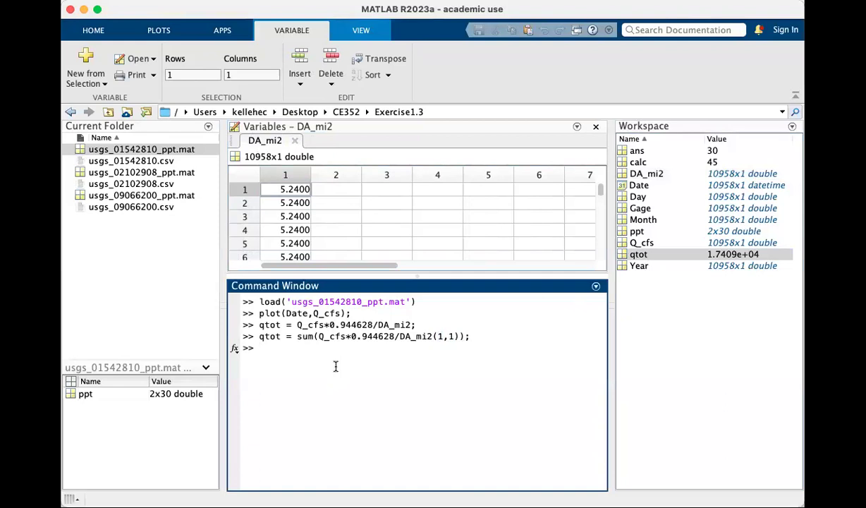
type("ptot =")
left_click_drag(292, 347, 259, 348)
left_click(286, 348)
left_click_drag(258, 336, 479, 336)
left_click(478, 337)
double_click(638, 232)
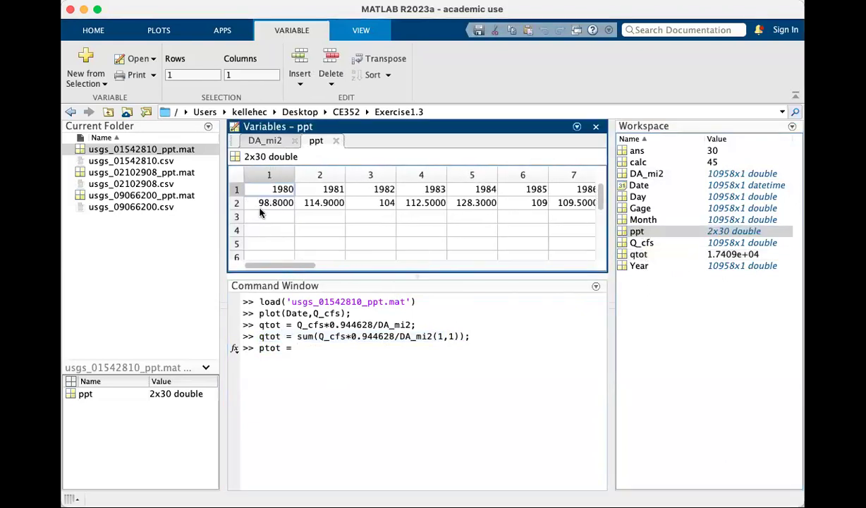
left_click(236, 203)
mouse_move(277, 266)
left_mouse_down()
mouse_move(560, 271)
mouse_move(276, 271)
left_mouse_up()
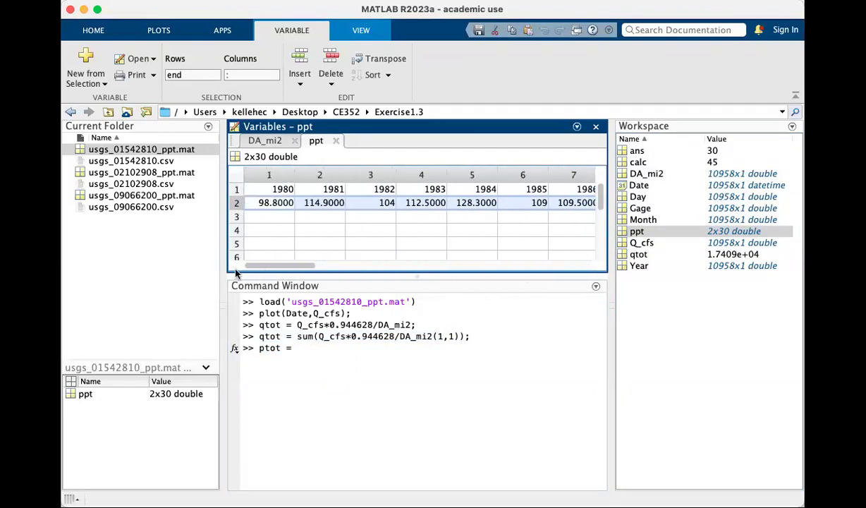
Enter and run ptot = sum(ppt(2,:)); to total the second precipitation row.
left_click(328, 349)
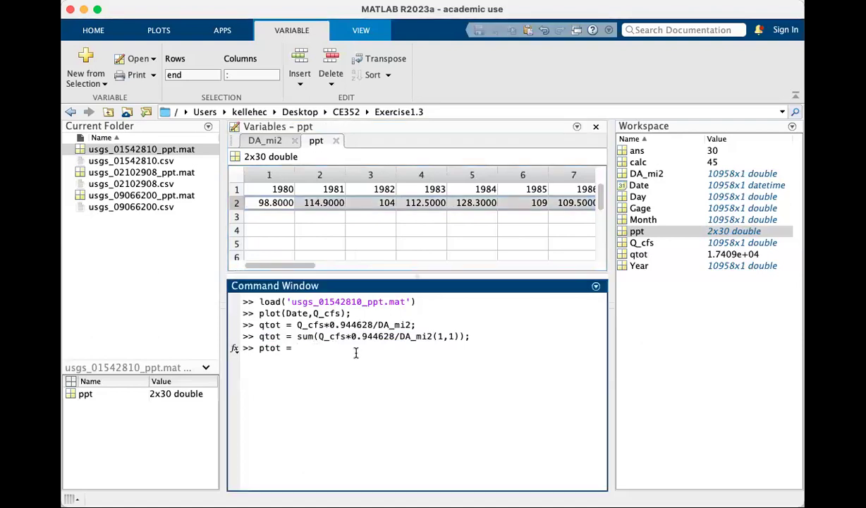
type("ptot = sum()ppt(")
left_click(237, 203)
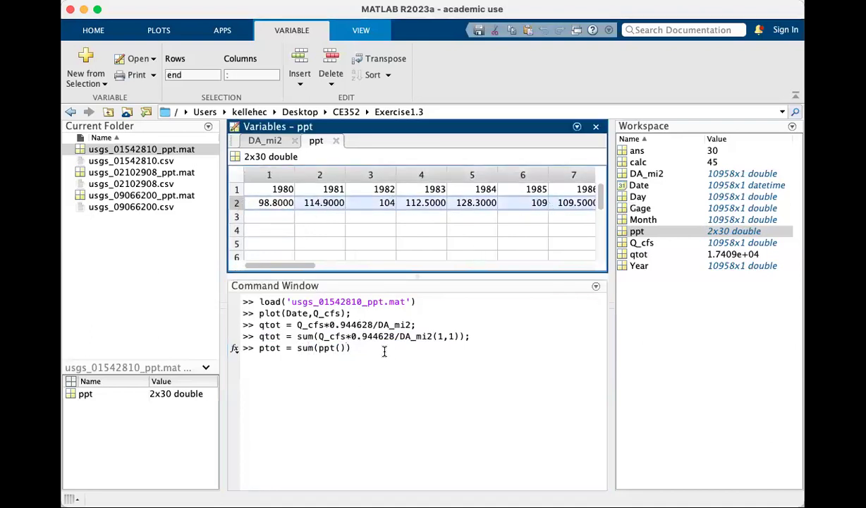
left_click(341, 348)
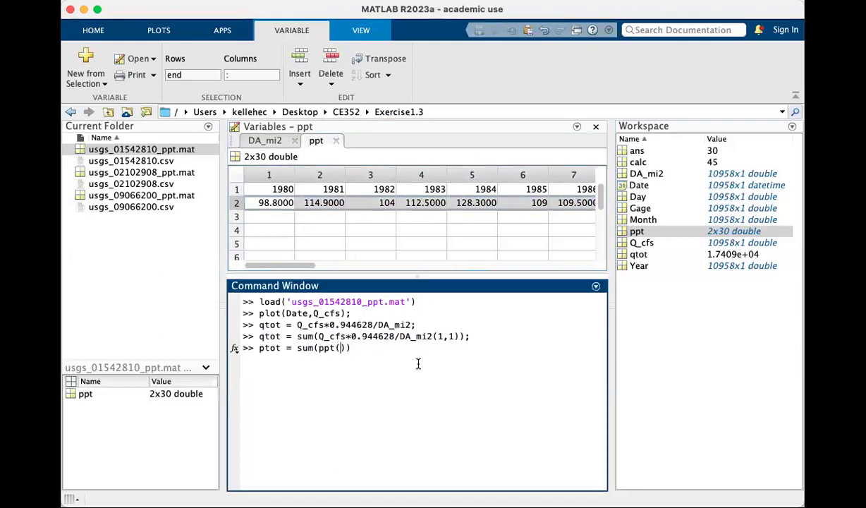
type("2,:")
left_click(407, 345)
type(";")
key("Return")
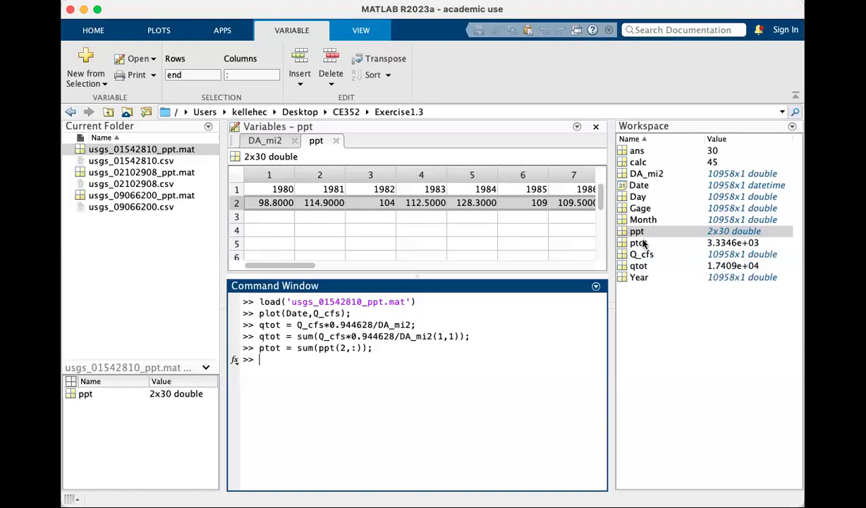
Print ptot's value of 3.3346e+03, then rerun the command with its semicolon and close the view.
double_click(638, 243)
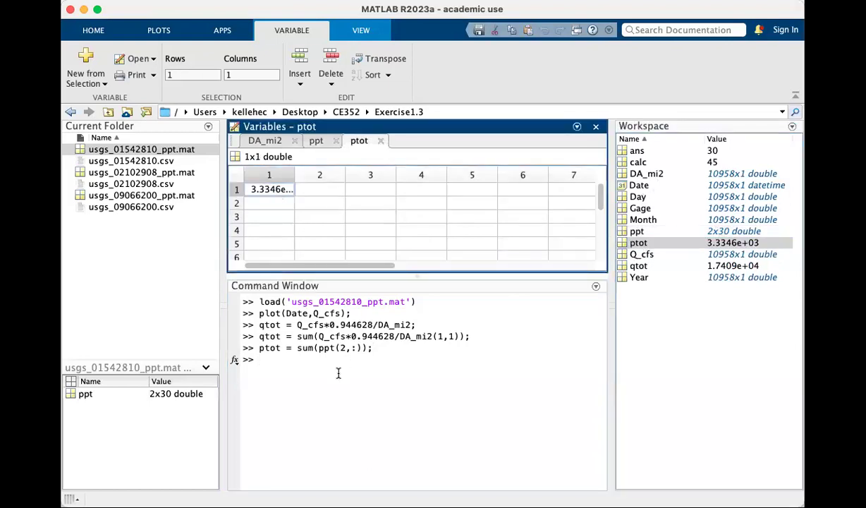
left_click(387, 372)
key("Up")
key("BackSpace")
key("Return")
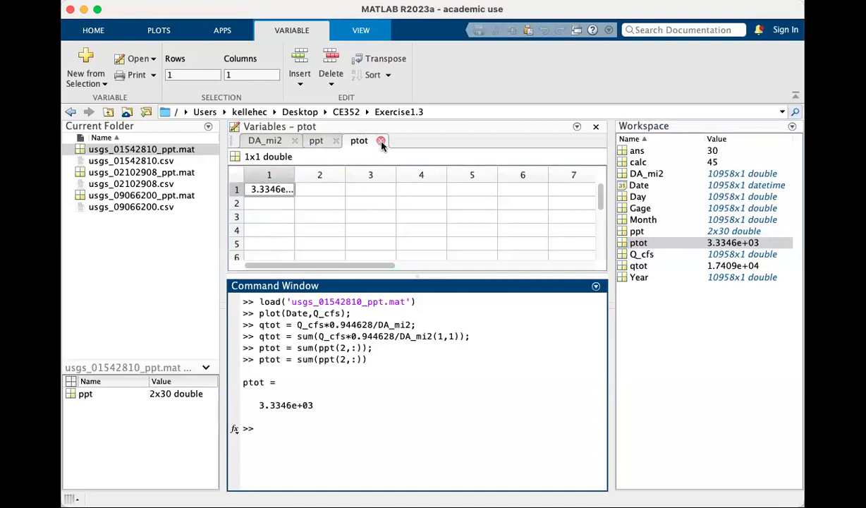
key("Up")
key("Up")
key("Return")
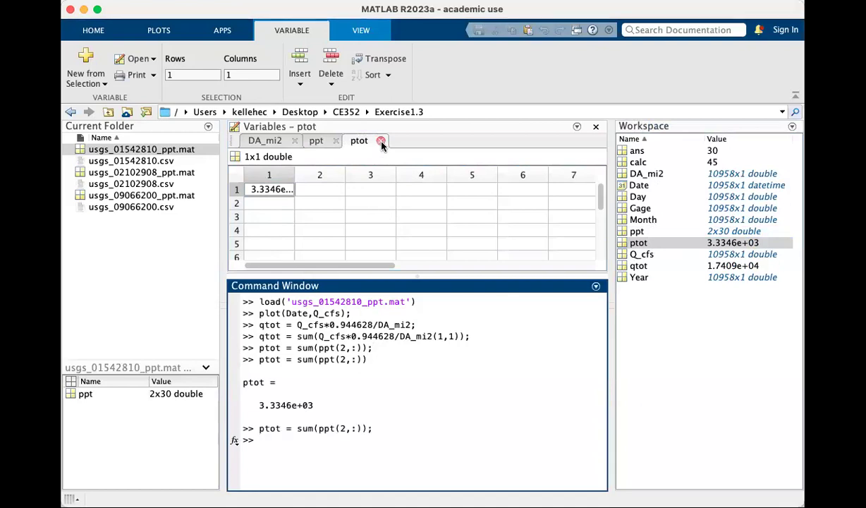
left_click(381, 141)
Close the ppt and DA_mi2 views and draft runoffratio = qtot ./ ptot;.
left_click(335, 141)
left_click(295, 140)
type("runoff")
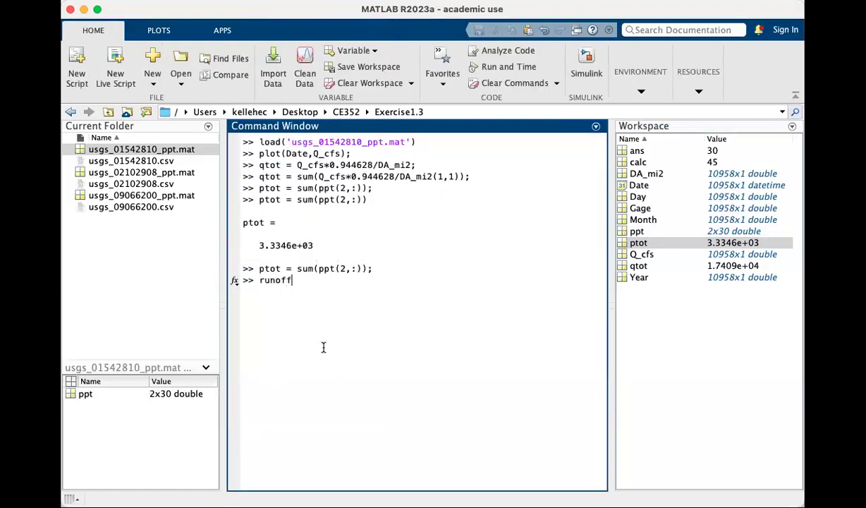
type("ratio = qtot ./ ptot")
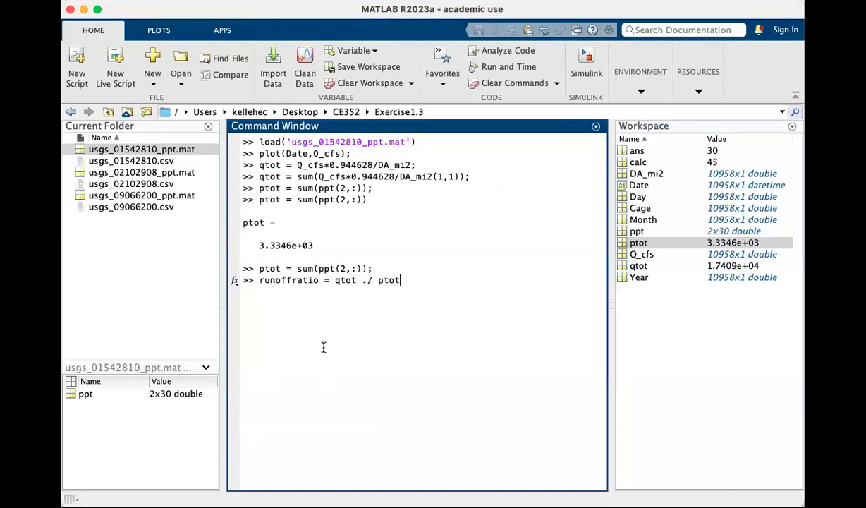
type(";")
left_click_drag(259, 199, 367, 202)
left_click(379, 200)
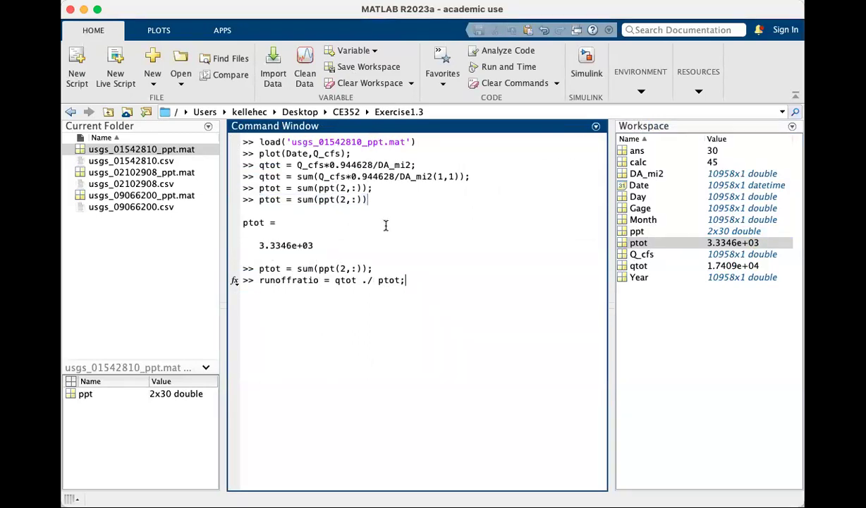
Correct it to runoffratio = qtot ./ (ptot*10); and run it, confirming the value 0.5221.
left_click(401, 280)
type("*10")
left_click(378, 280)
type("(")
key("Right")
key("Right")
key("Right")
key("Right")
key("Right")
key("Right")
key("Right")
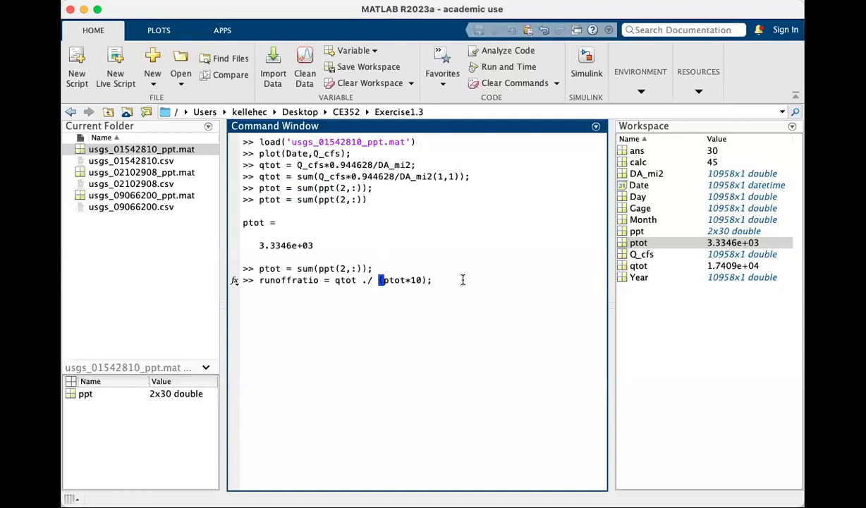
type(")")
key("Right")
key("Return")
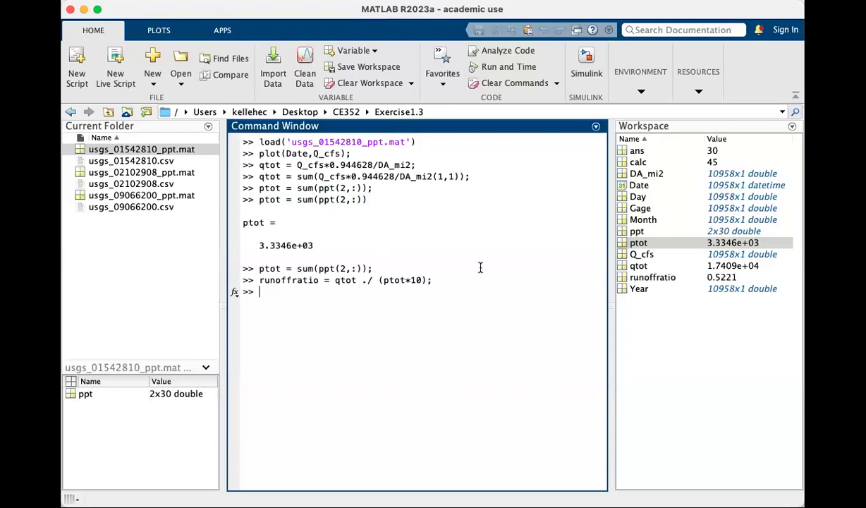
double_click(671, 281)
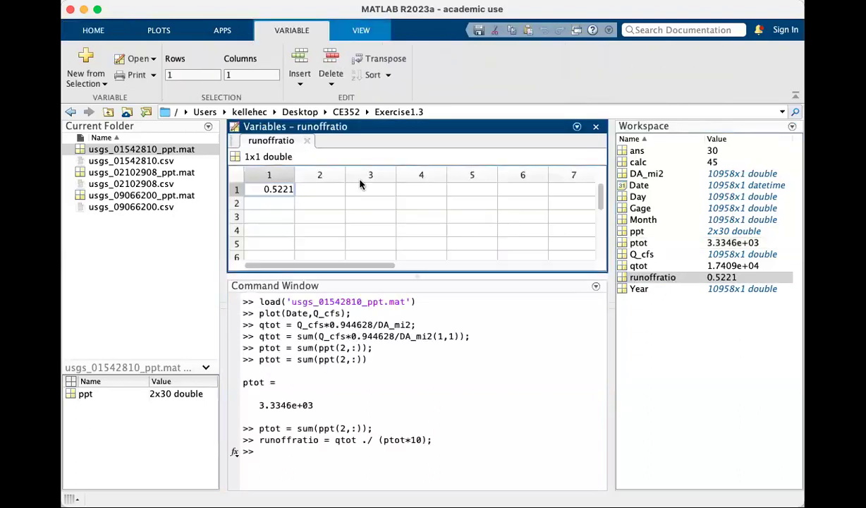
left_click(325, 215)
left_click(307, 142)
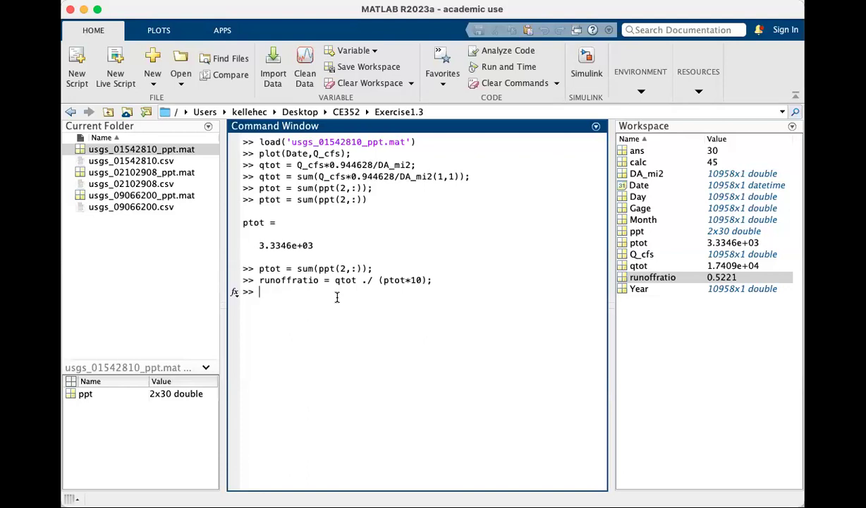
Begin a plot(Date,Q_cfs( command and check the size of Q_cfs.
type("plot(Date,Q_cfs(")
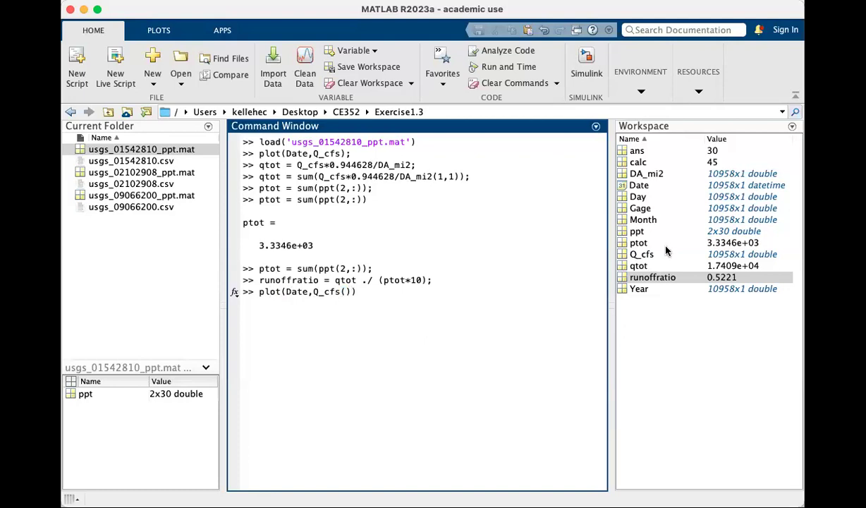
left_click(649, 254)
double_click(649, 254)
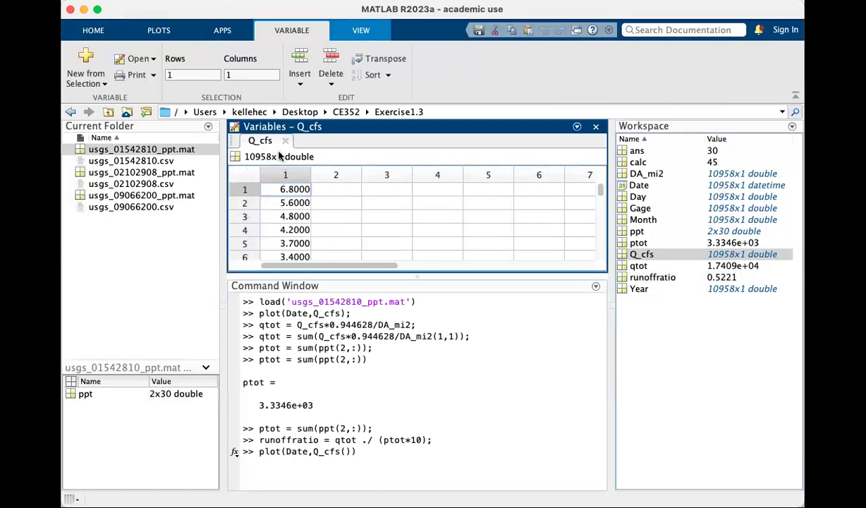
left_click(376, 438)
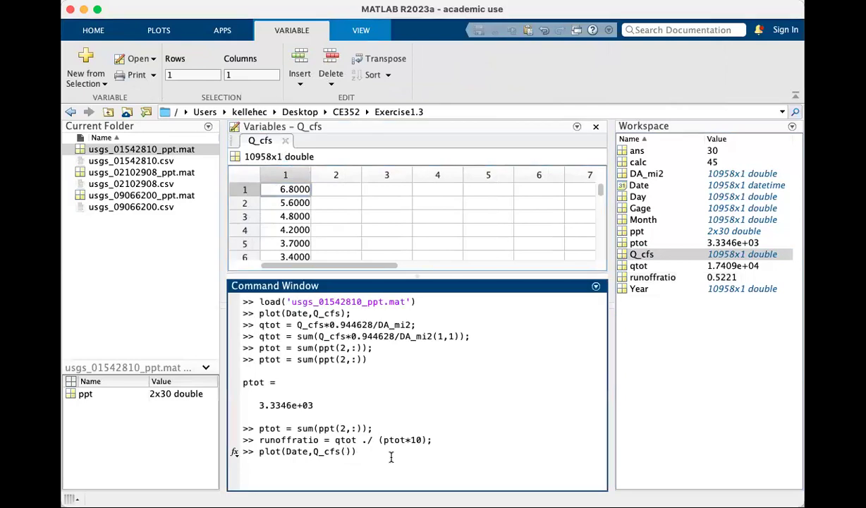
Complete and run plot(Date,Q_cfs(1:365,1)); for one year of streamflow.
type("rows,columns")
left_click(431, 452)
double_click(358, 451)
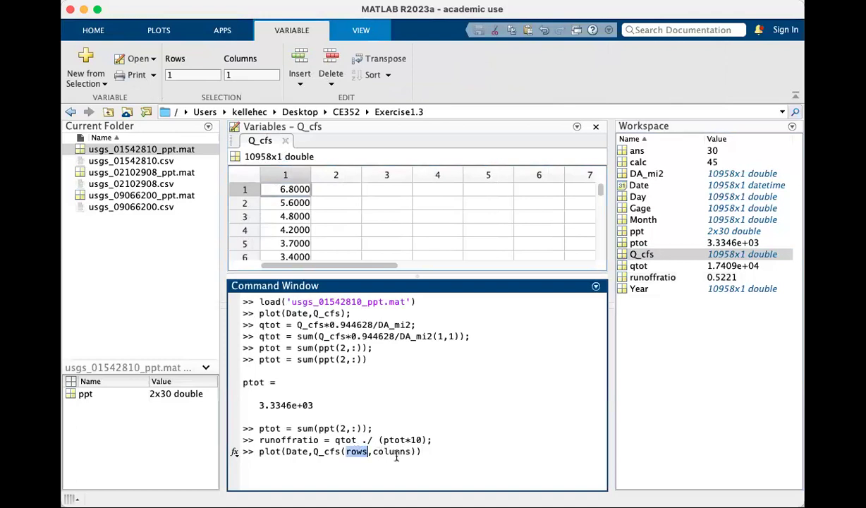
type("1:")
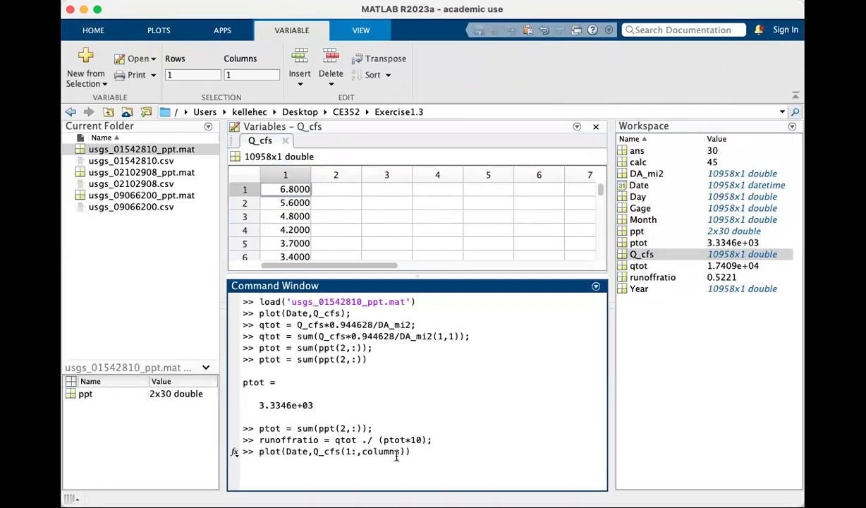
type("365")
double_click(405, 451)
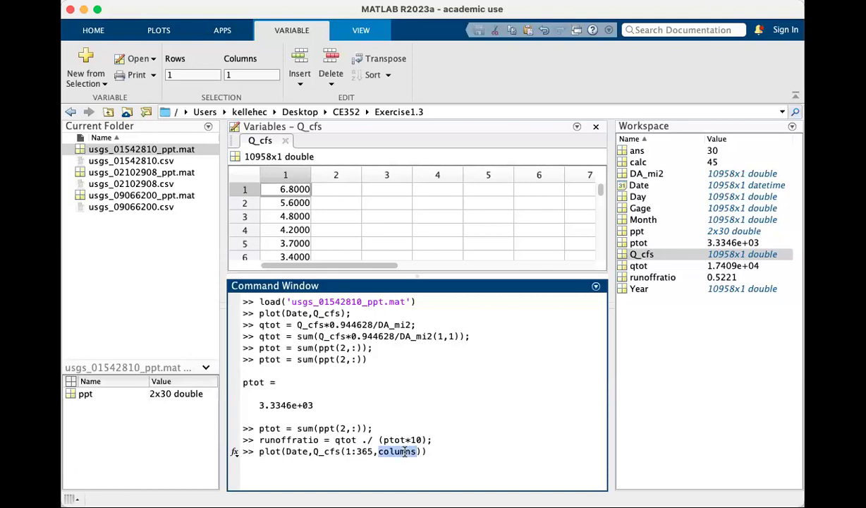
type("1")
left_click(405, 451)
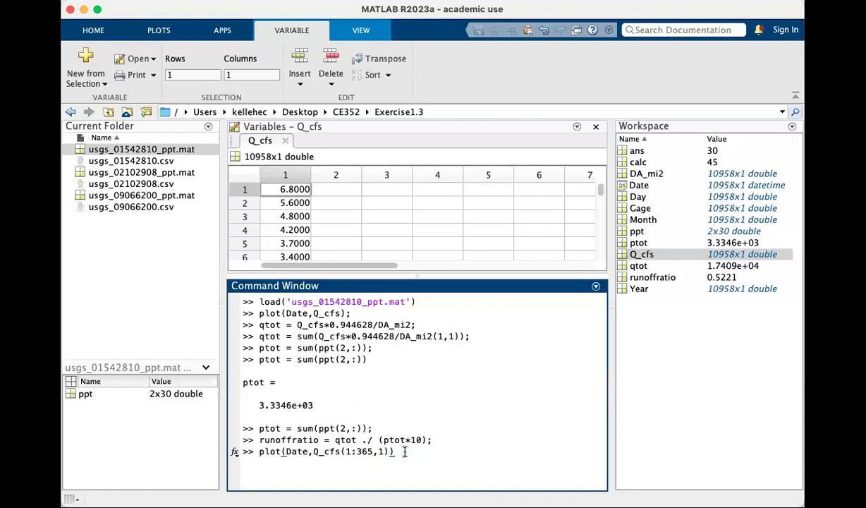
key("Return")
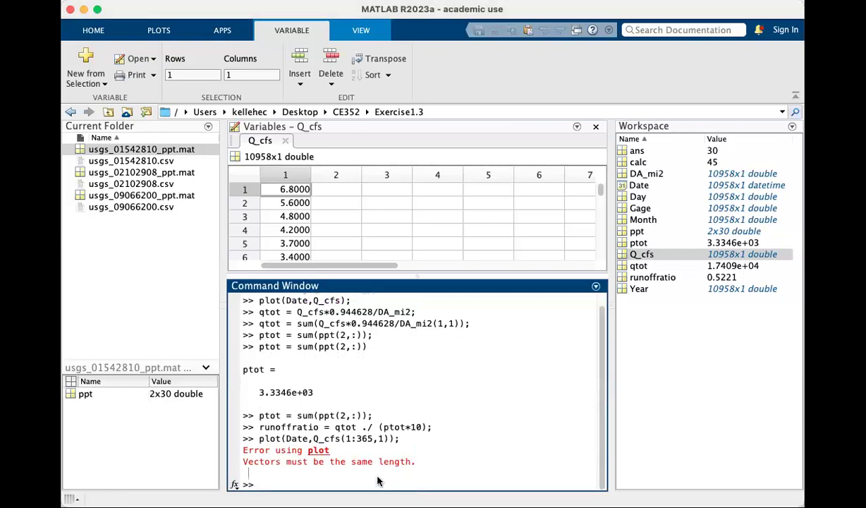
Review the 'Vectors must be the same length.' error against Date's size and the 1:365 range.
triple_click(367, 464)
left_click(379, 465)
left_click(638, 186)
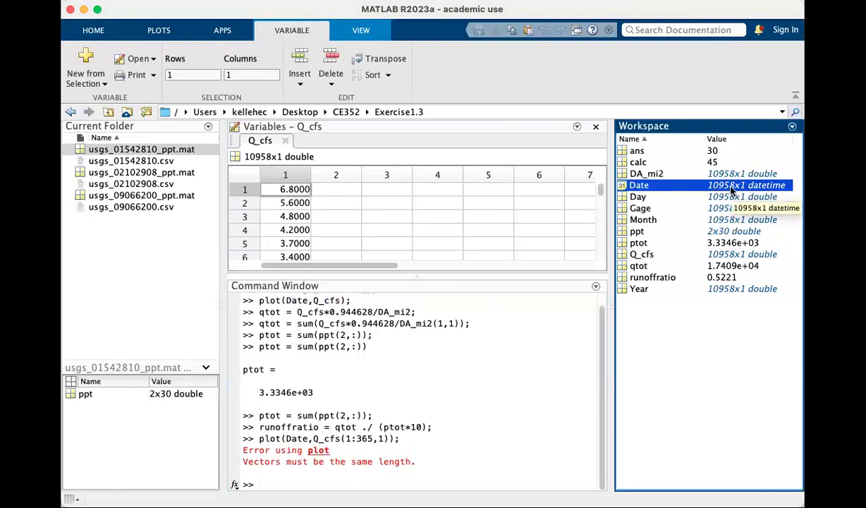
left_click_drag(345, 439, 377, 439)
left_click(392, 474)
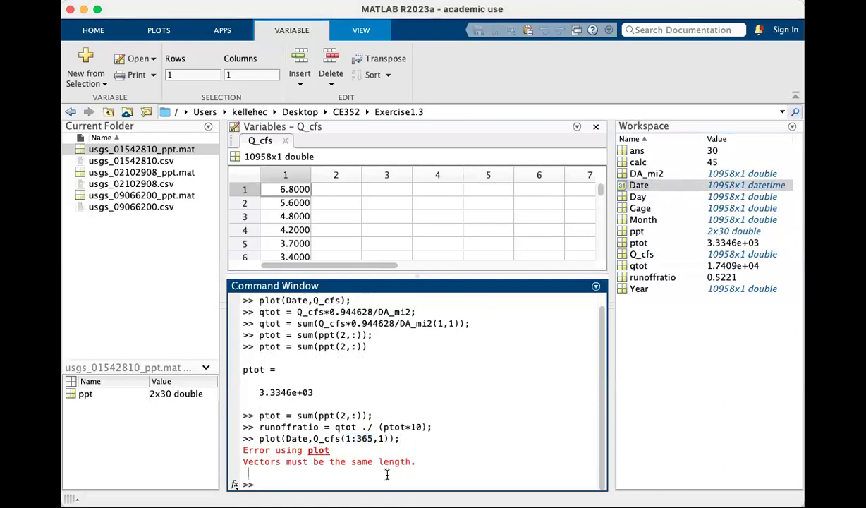
Change Date to Date(1:365,1) in the recalled plot command and run it.
key("Up")
key("Left")
key("Left")
key("Left")
key("Left")
key("Left")
key("Left")
key("Left")
key("Left")
key("Left")
key("Left")
key("Left")
key("Left")
key("Left")
key("Left")
key("Left")
key("Left")
key("Left")
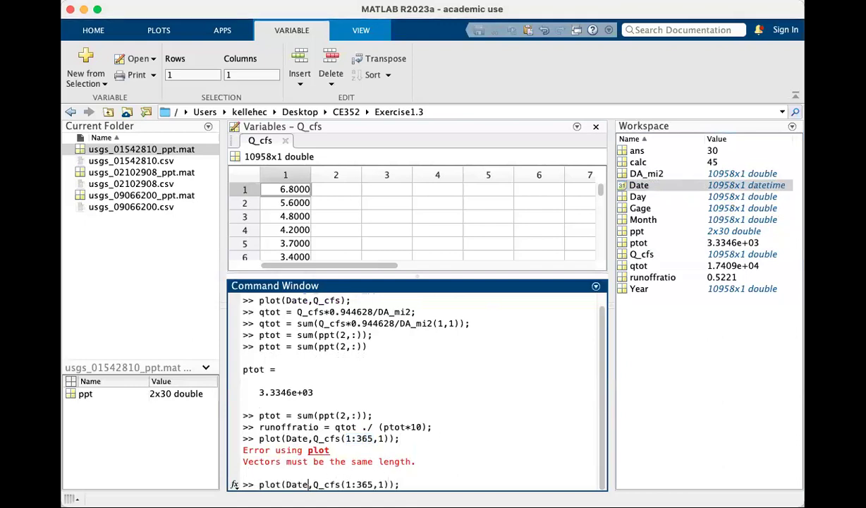
type("(")
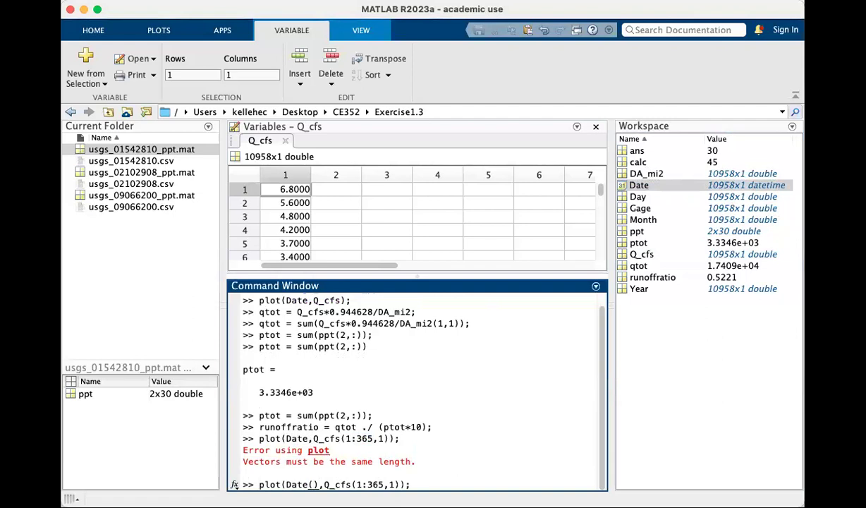
type("1:3")
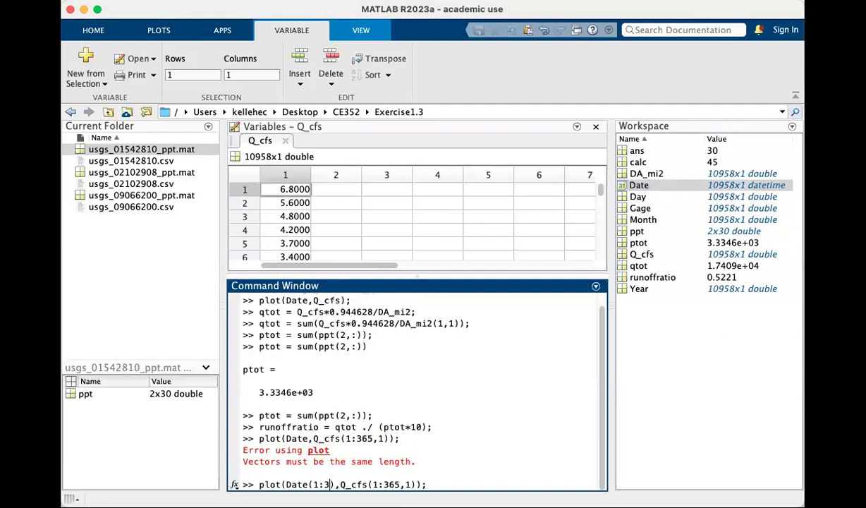
type("65,1")
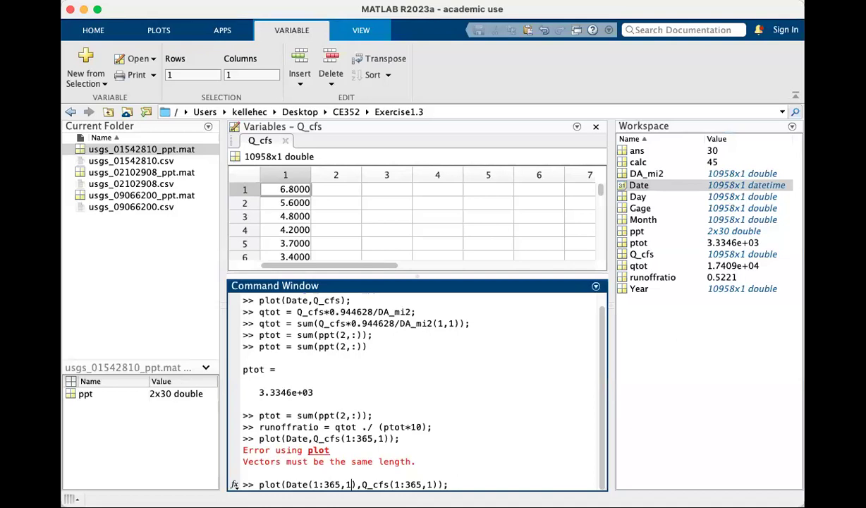
key("Return")
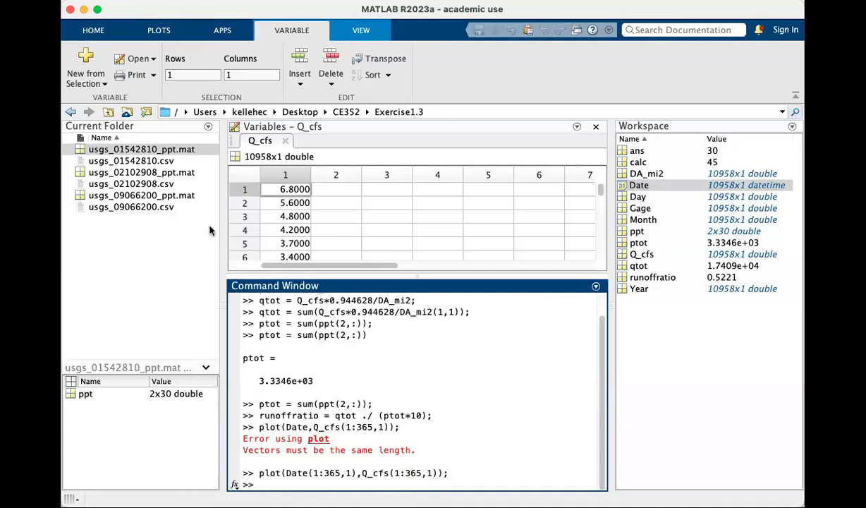
Open Date and scroll its dates from 01/01/80 to 10/01/80 in row 275 and back.
double_click(644, 186)
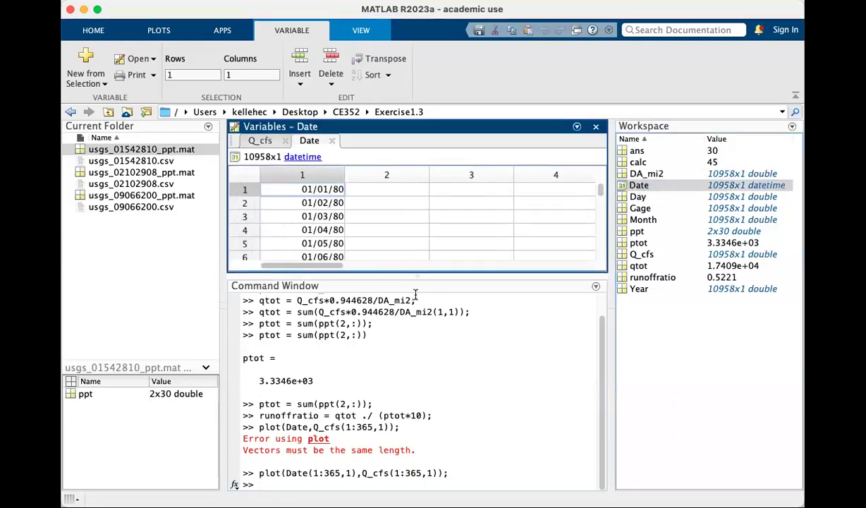
left_click_drag(415, 280, 413, 330)
mouse_move(599, 193)
left_mouse_down()
mouse_move(599, 201)
mouse_move(604, 188)
left_mouse_up()
scroll(378, 230, "down", 10)
scroll(379, 230, "down", 20)
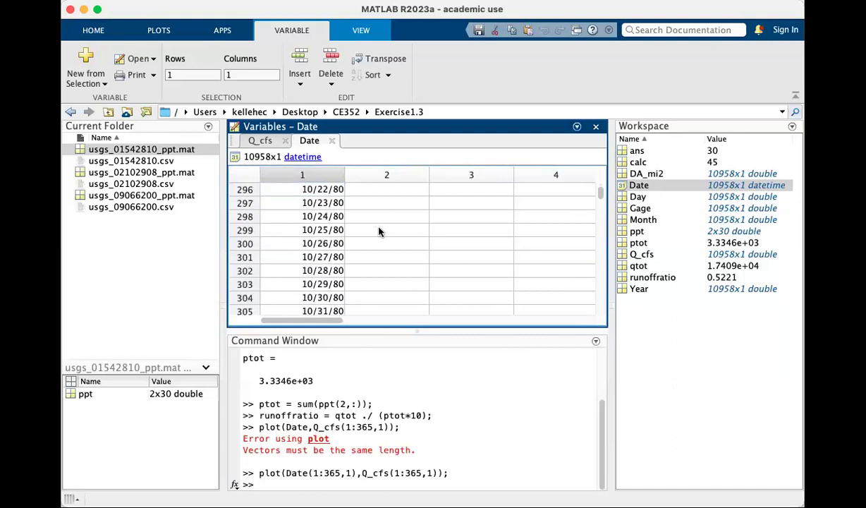
scroll(379, 233, "up", 20)
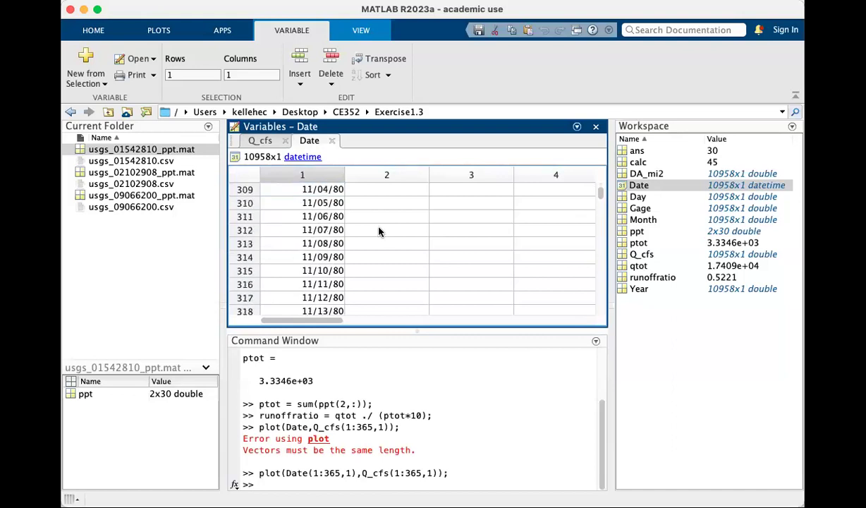
scroll(379, 230, "up", 5)
left_click(266, 257)
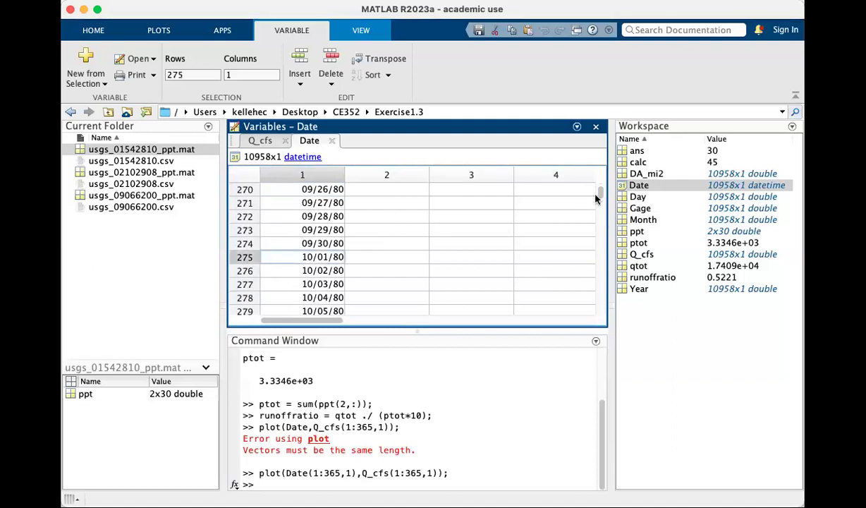
left_click_drag(600, 193, 600, 176)
scroll(454, 218, "down", 2)
scroll(455, 219, "up", 2)
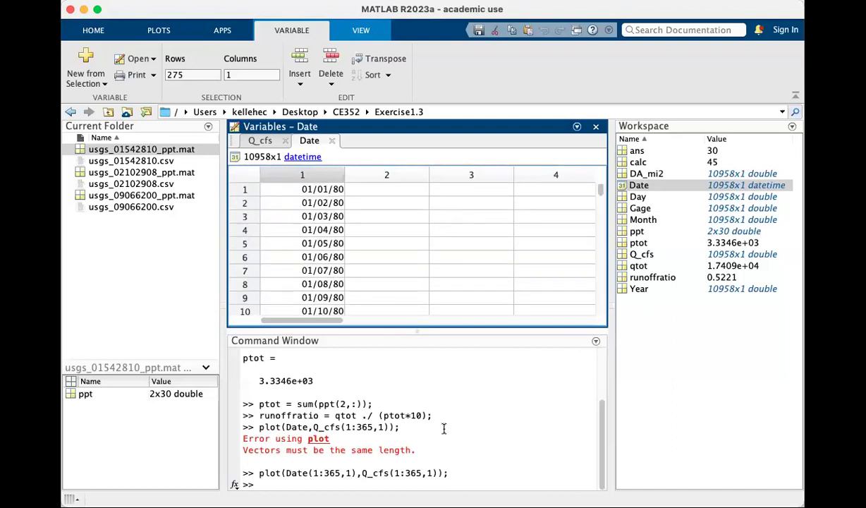
left_click(395, 463)
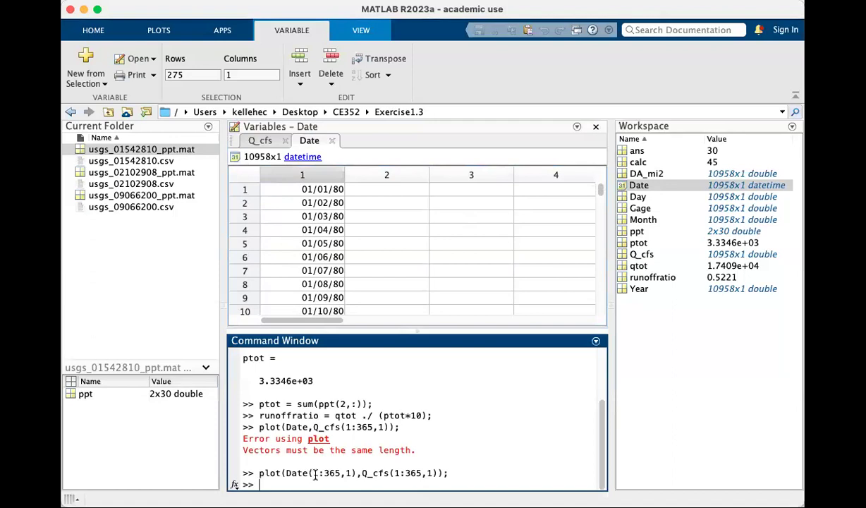